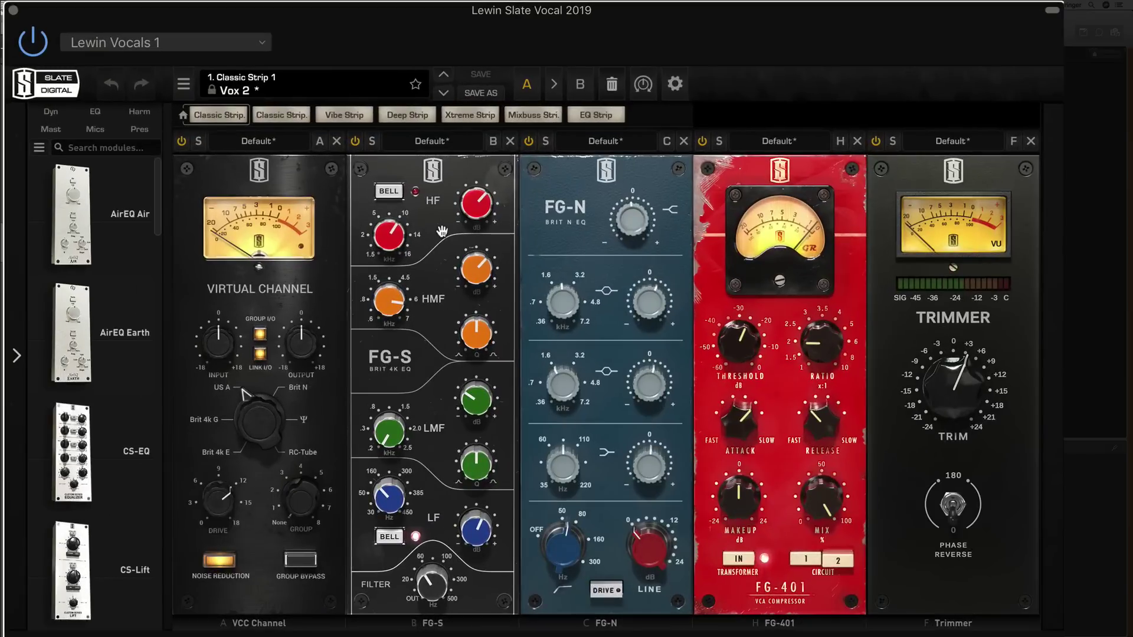
Examine the FG-S EQ bands and the FG-401 compressor settings in the lead vocal's Virtual Mix Rack, and close it.
mouse_move(400, 242)
mouse_move(481, 213)
mouse_move(392, 304)
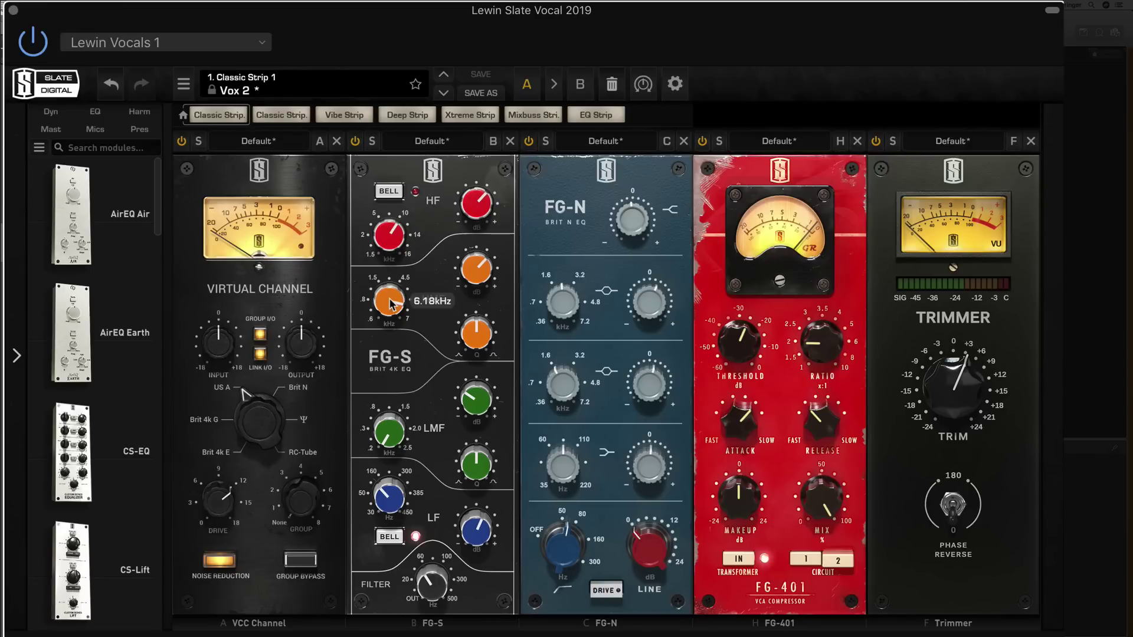
mouse_move(477, 275)
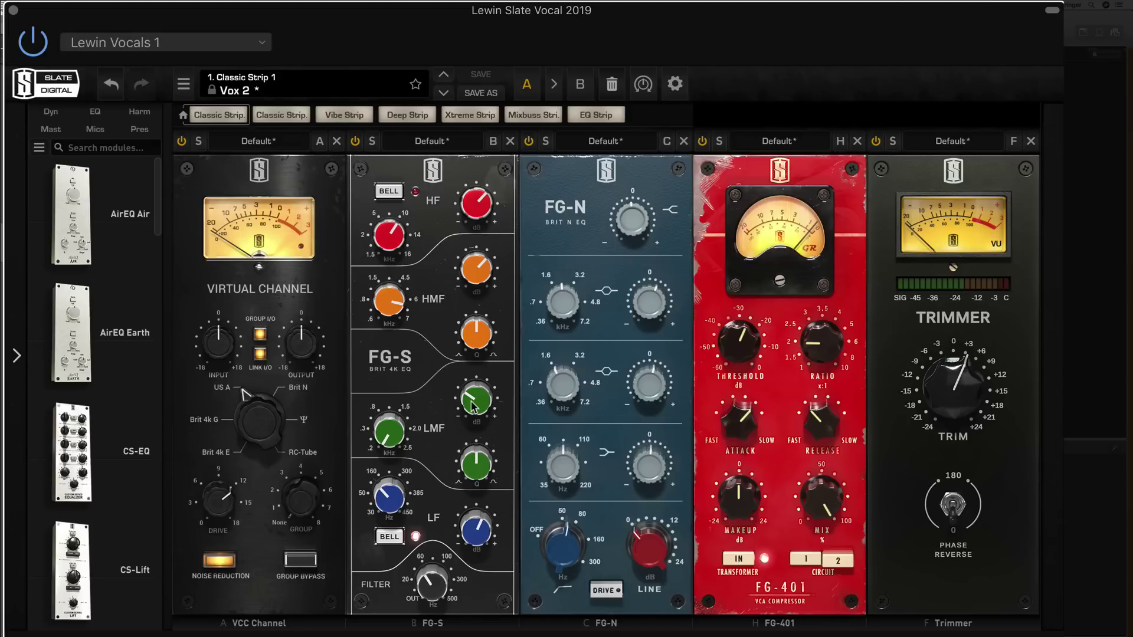
mouse_move(399, 439)
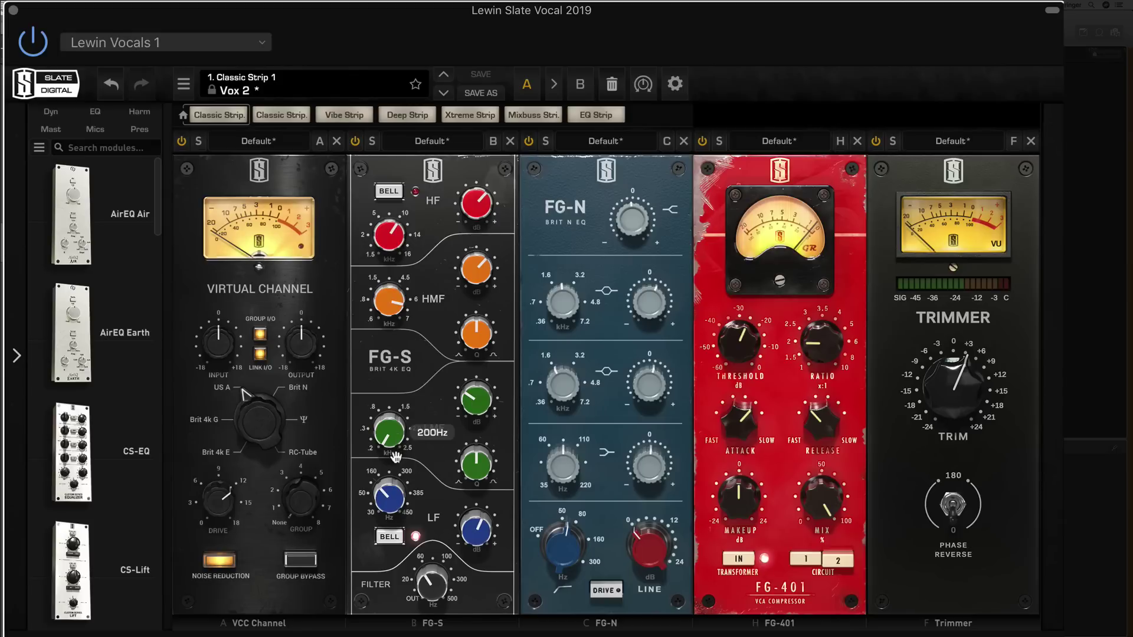
left_click_drag(399, 440, 450, 508)
mouse_move(472, 411)
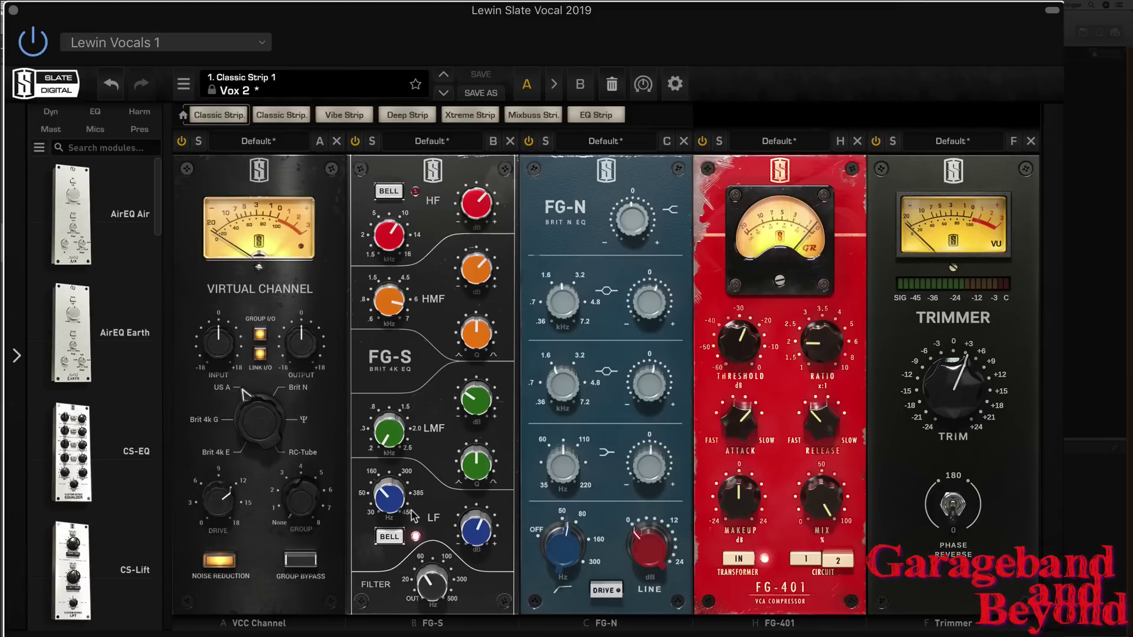
mouse_move(484, 545)
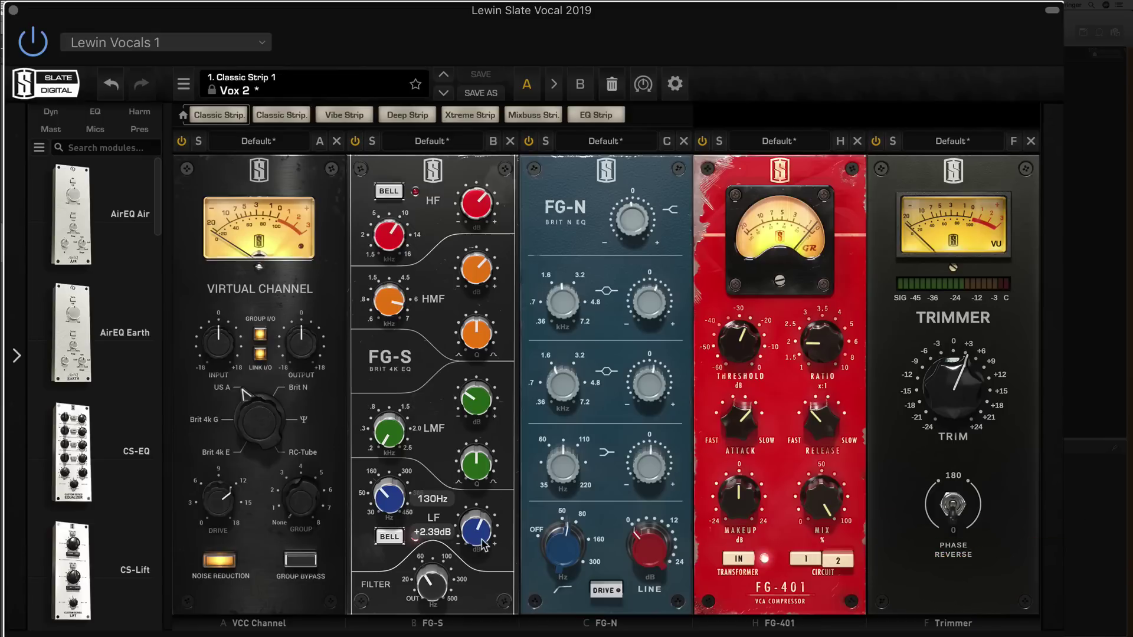
scroll(483, 545, "down", 1)
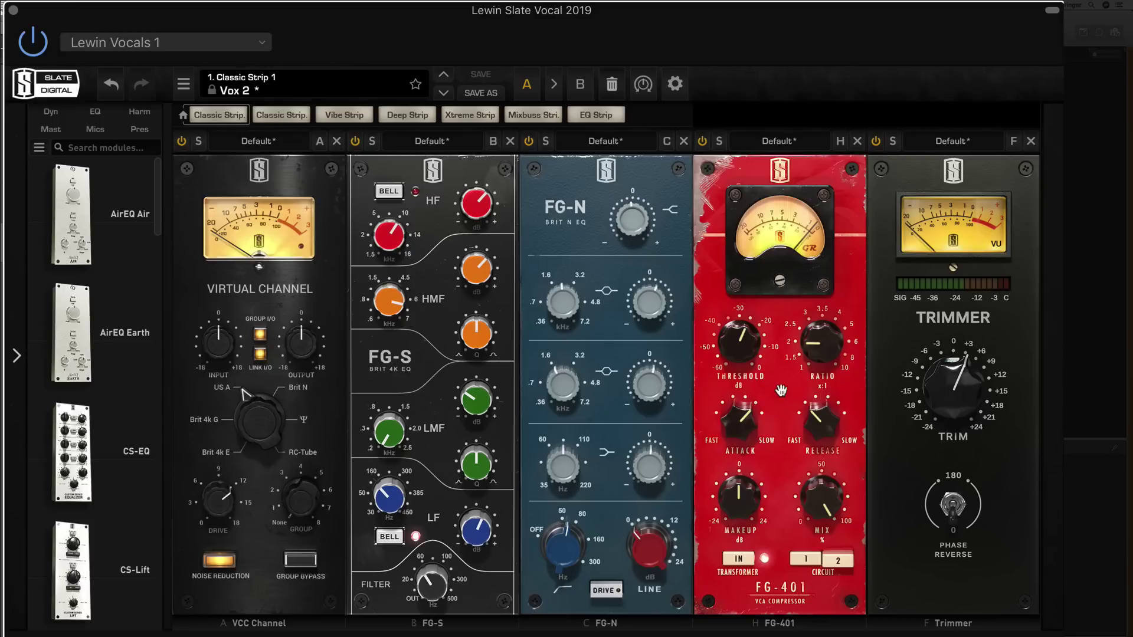
mouse_move(751, 341)
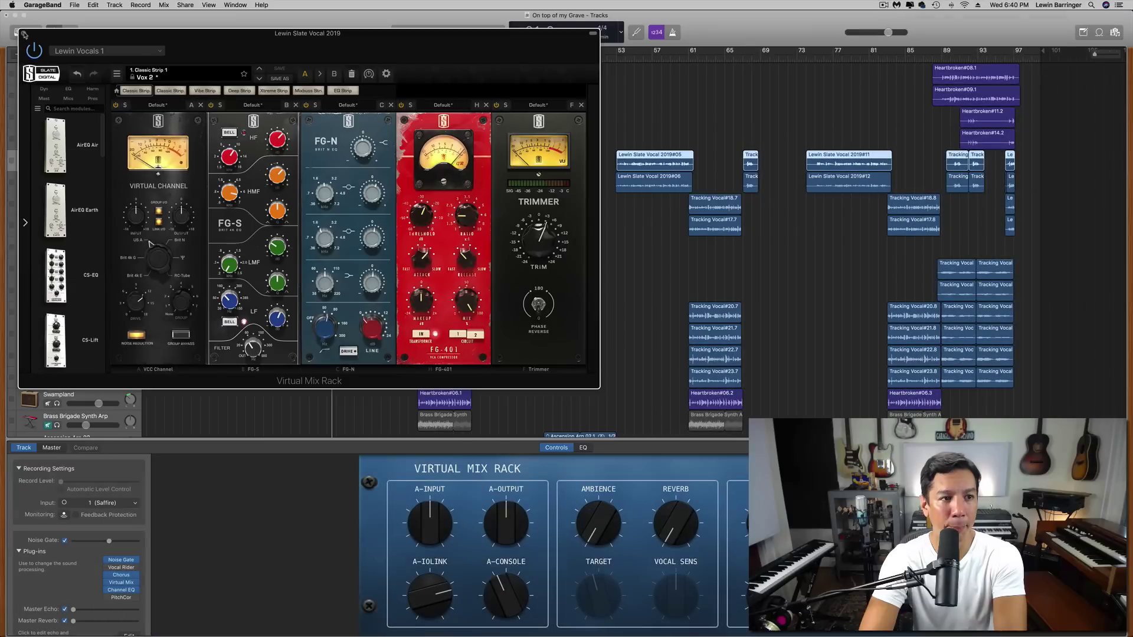
left_click(13, 10)
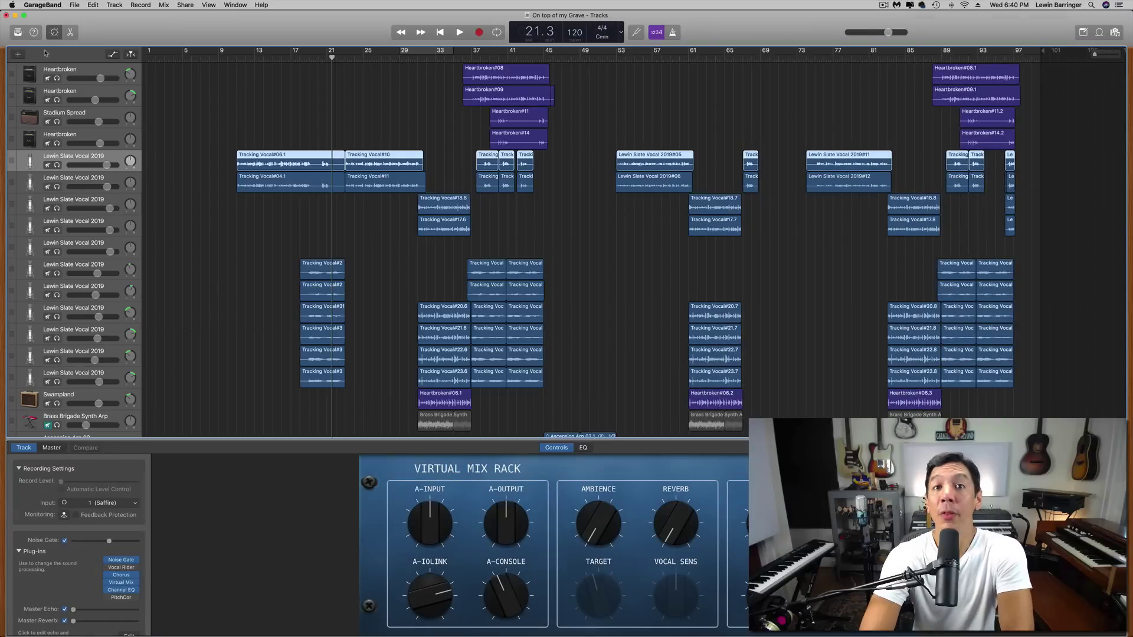
Inspect the first lead vocal track's Chorus plug-in while auditioning the soloed vocal, and close the plug-in.
left_click(123, 577)
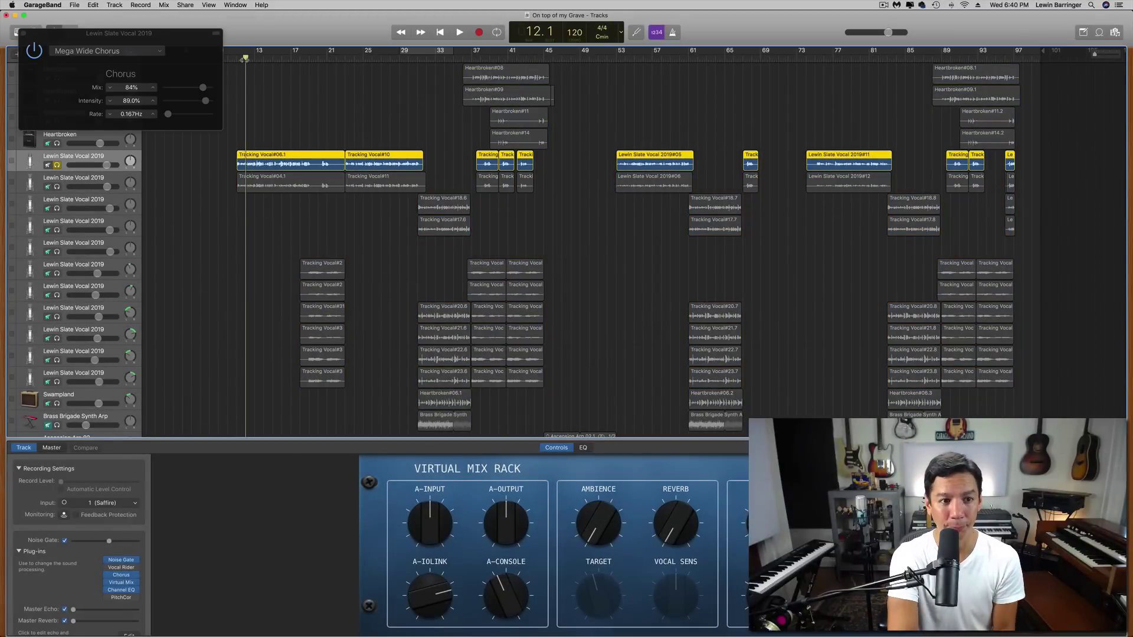
key("space")
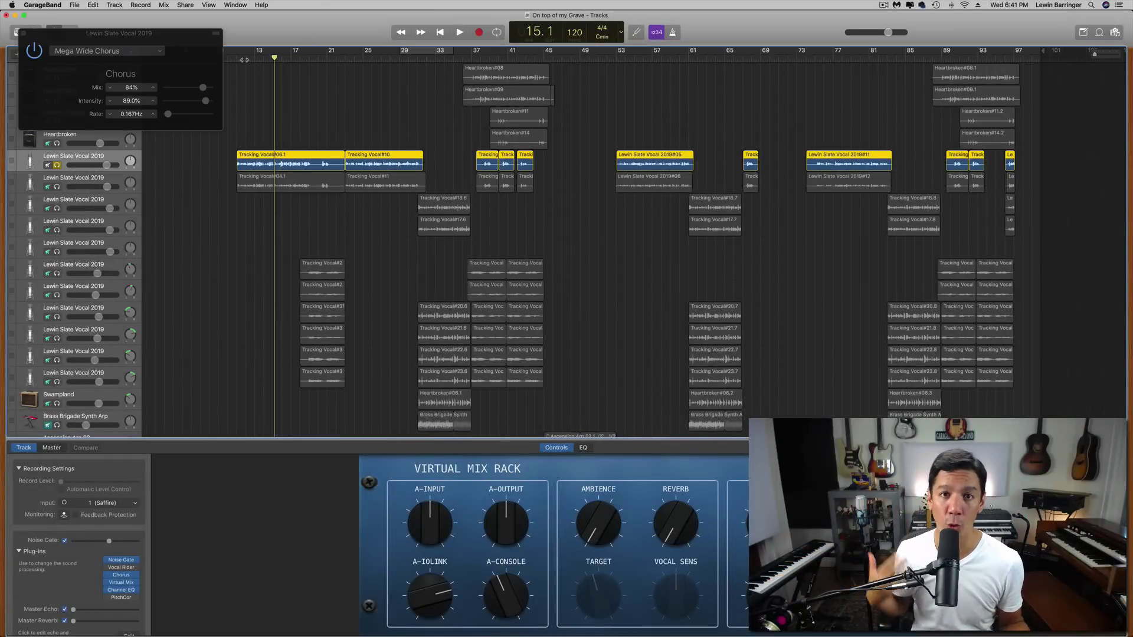
left_click(24, 33)
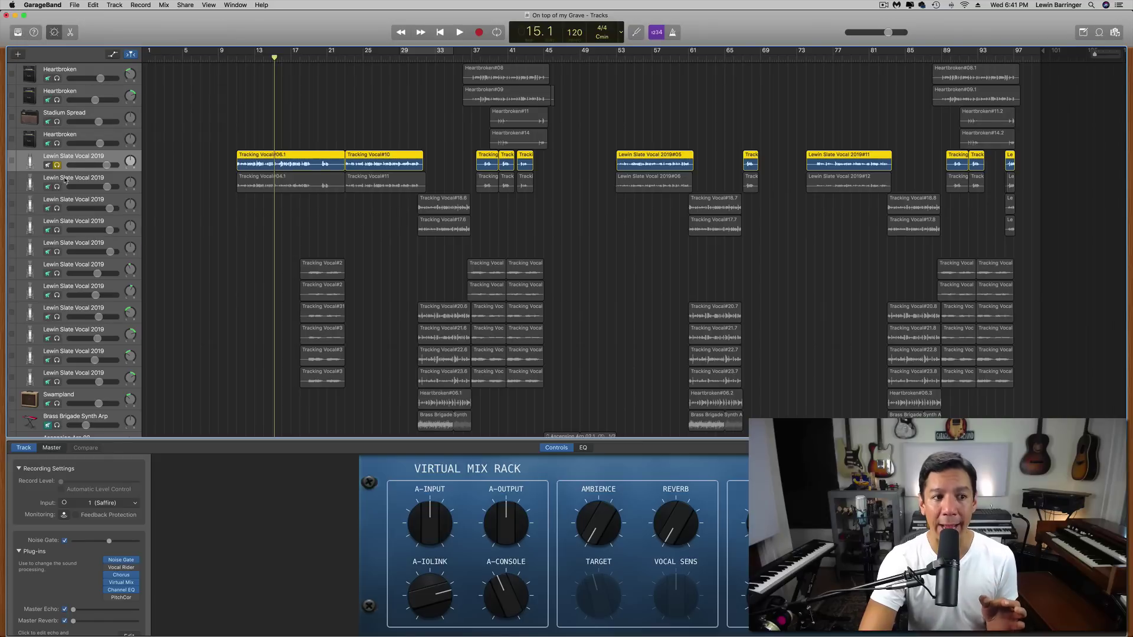
Solo the second lead vocal track and turn off solo on the first one.
left_click(61, 181)
left_click(58, 187)
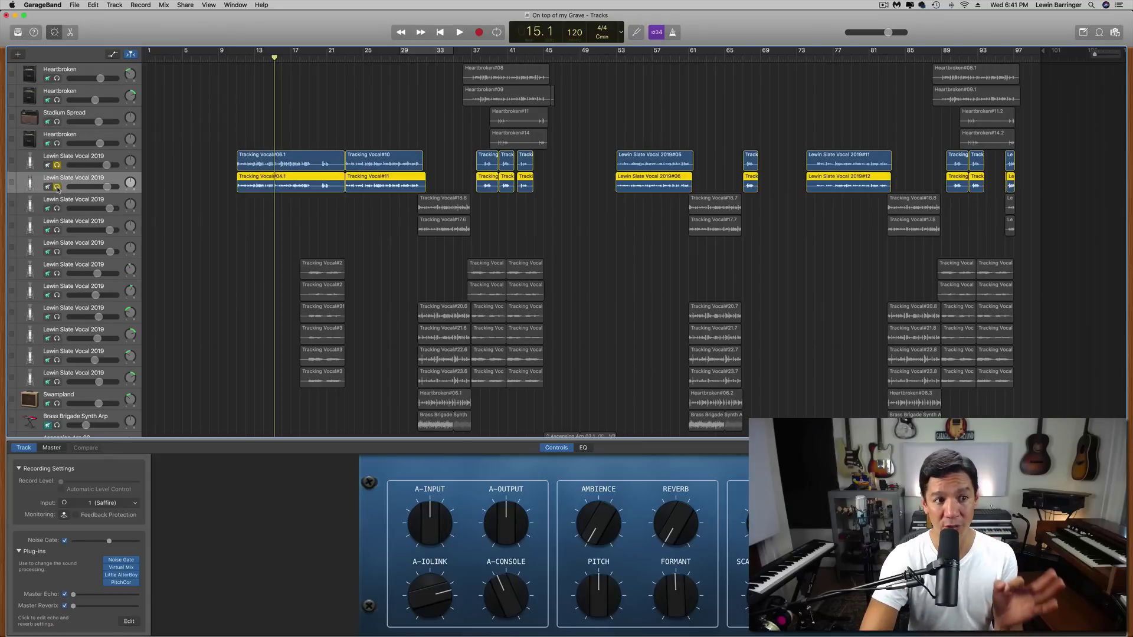
left_click(57, 165)
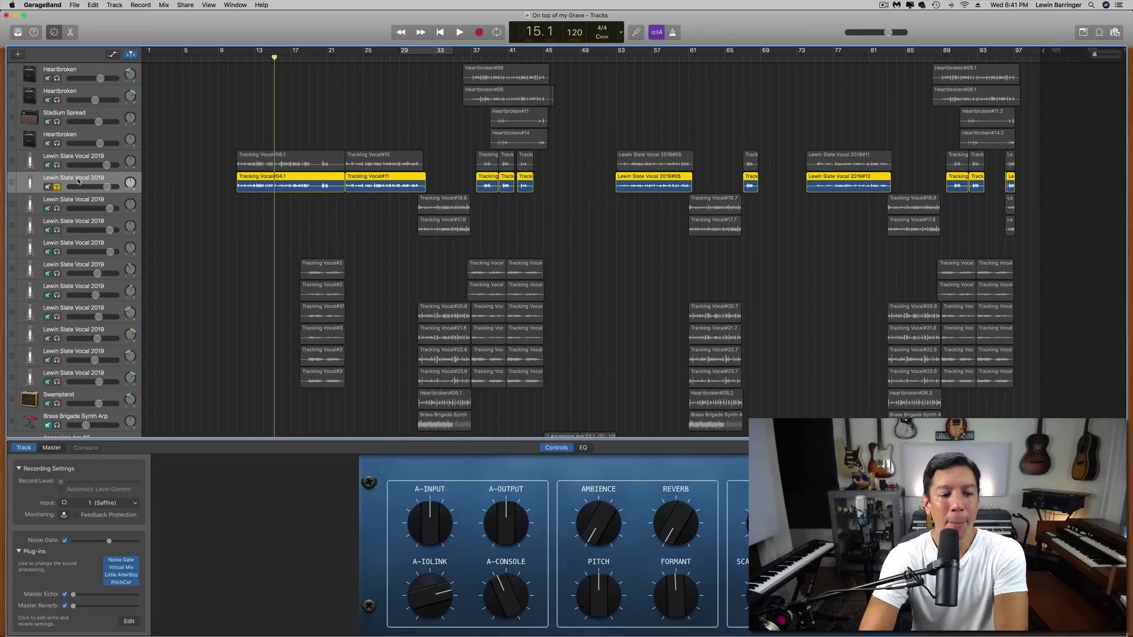
Inspect the Virtual Mix Rack plug-in on the second lead vocal track and close it.
mouse_move(125, 568)
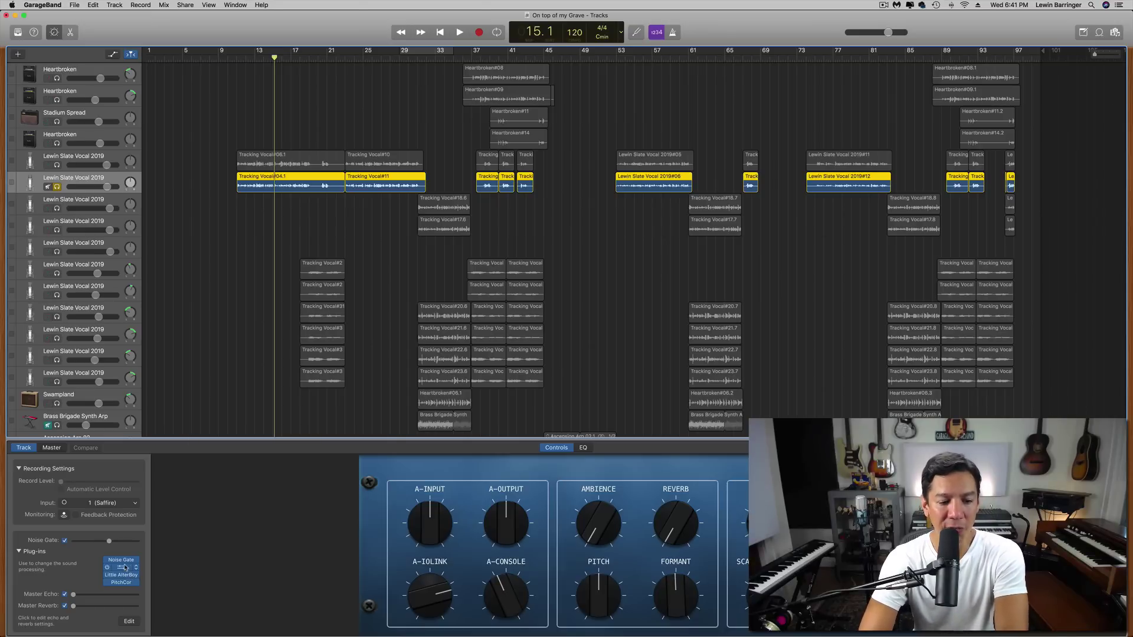
left_click(124, 568)
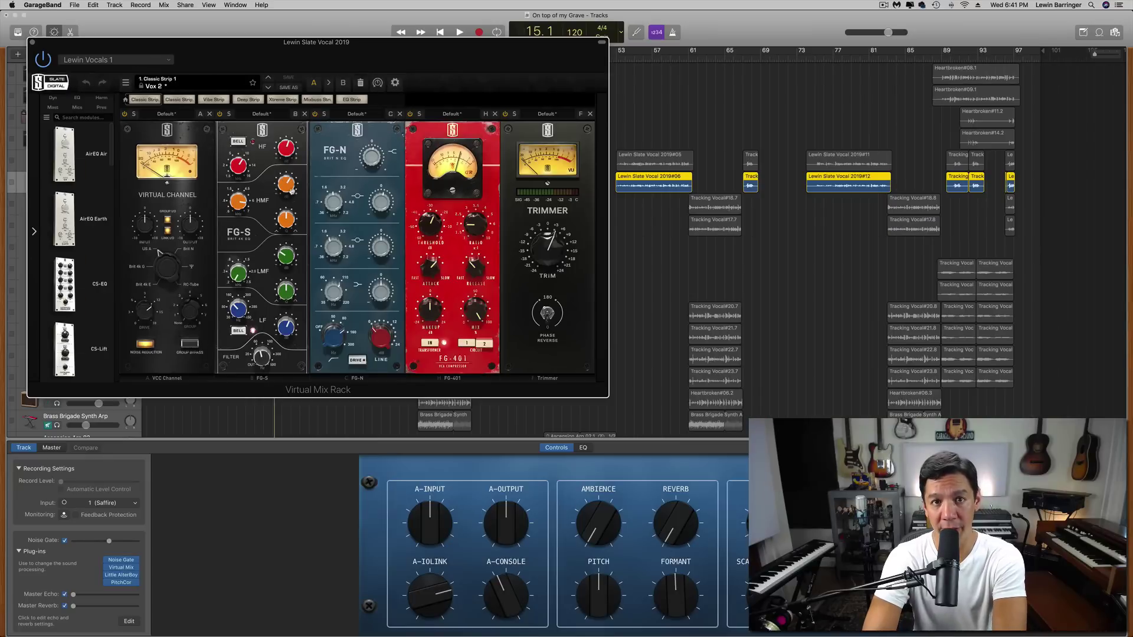
left_click(33, 43)
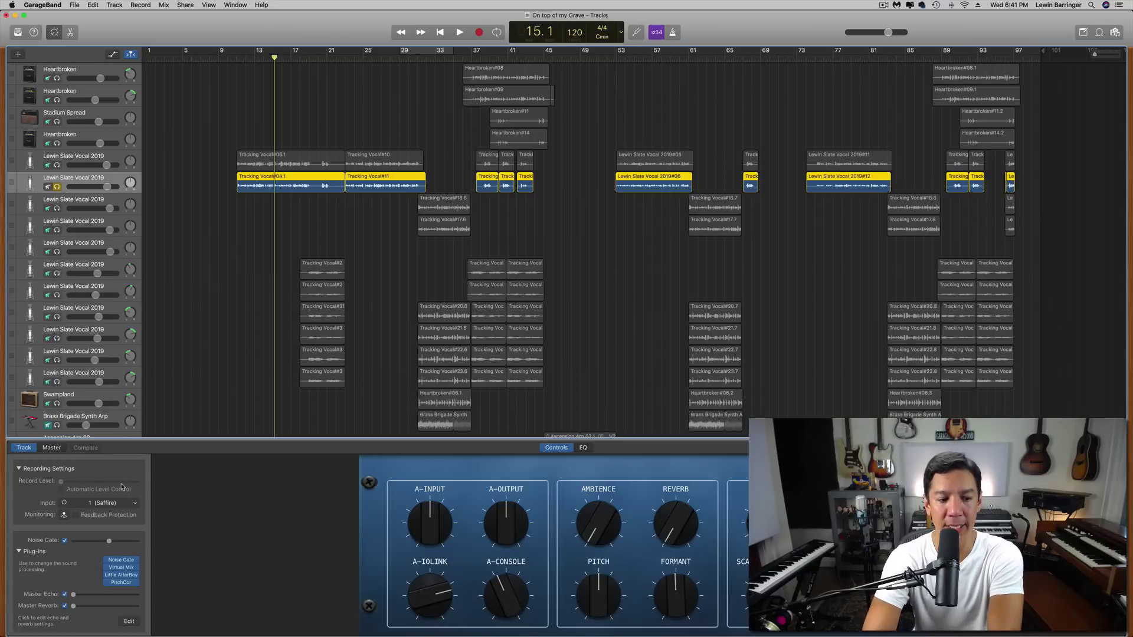
Audition the second lead vocal from bar 15 with its Little AlterBoy settings open, and close the plug-in.
left_click(126, 579)
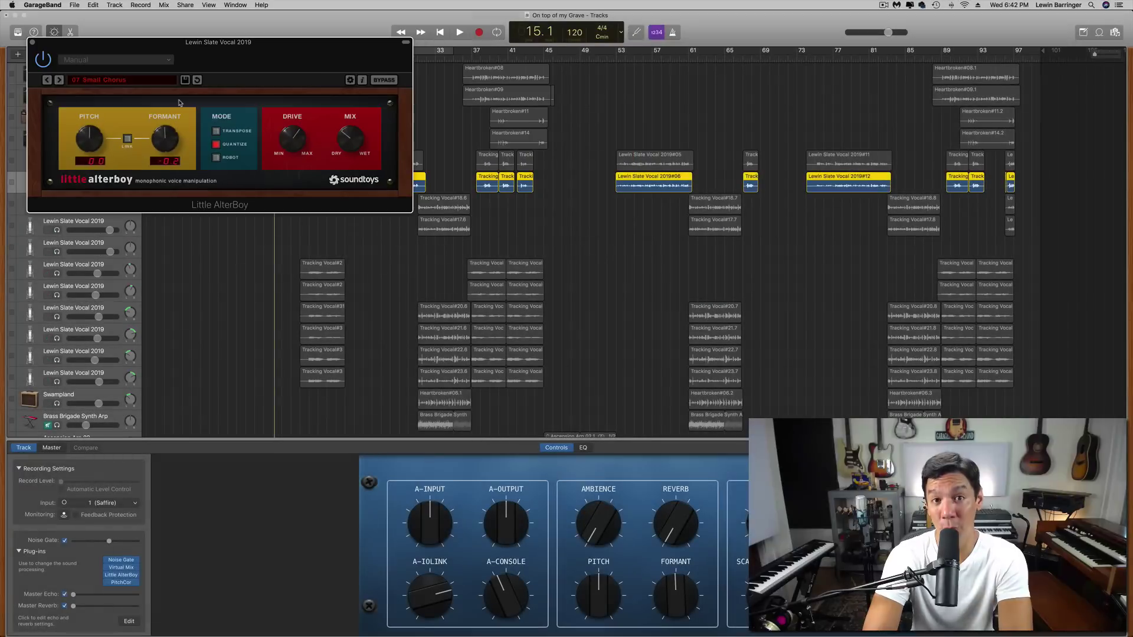
key("space")
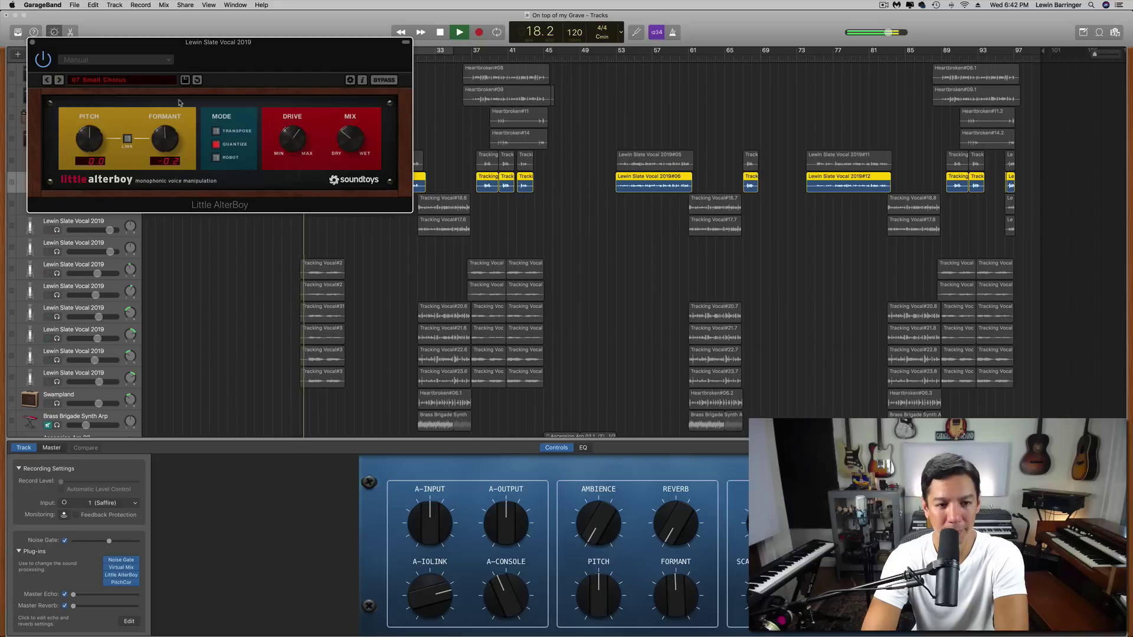
key("space")
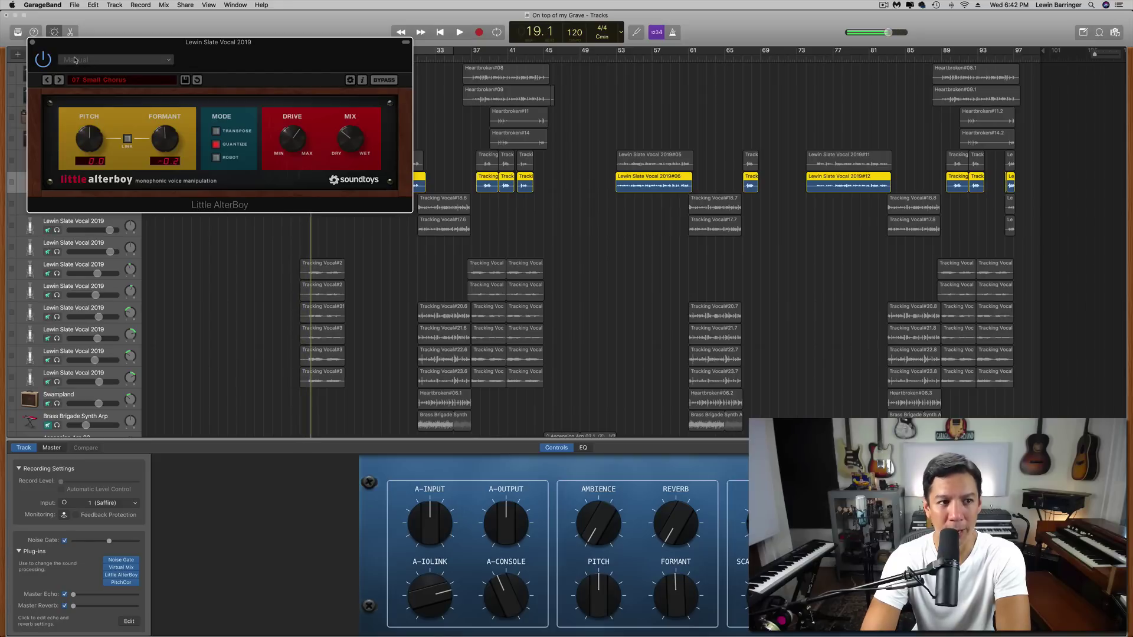
left_click(32, 42)
Switch the solo back to the first lead vocal track and play it from about bar 16.
left_click(71, 170)
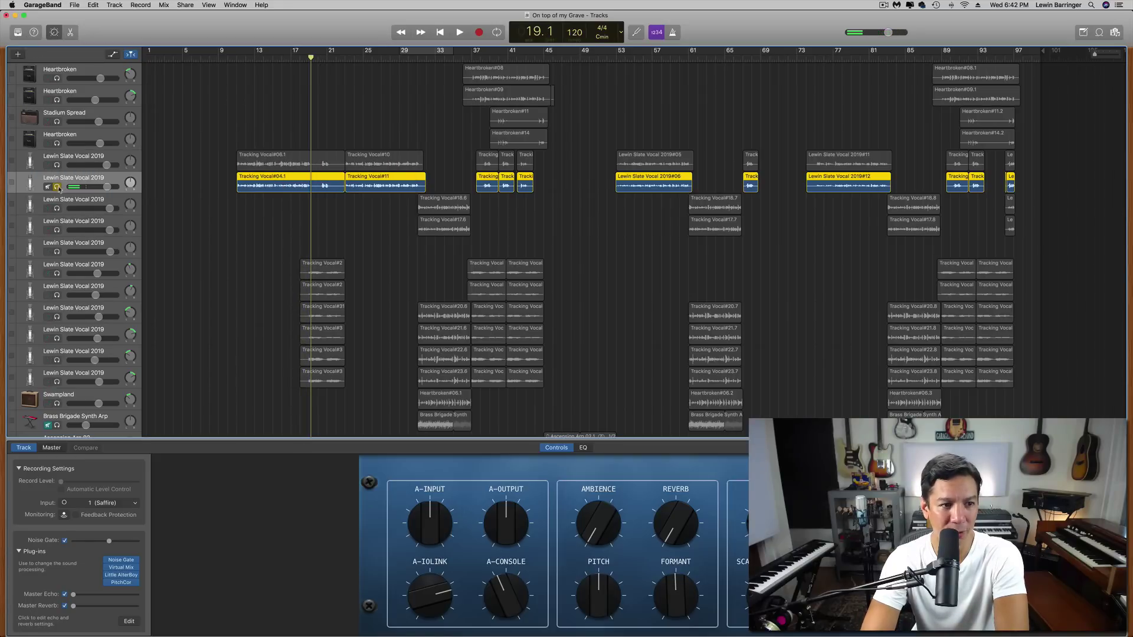
left_click(289, 57)
key("space")
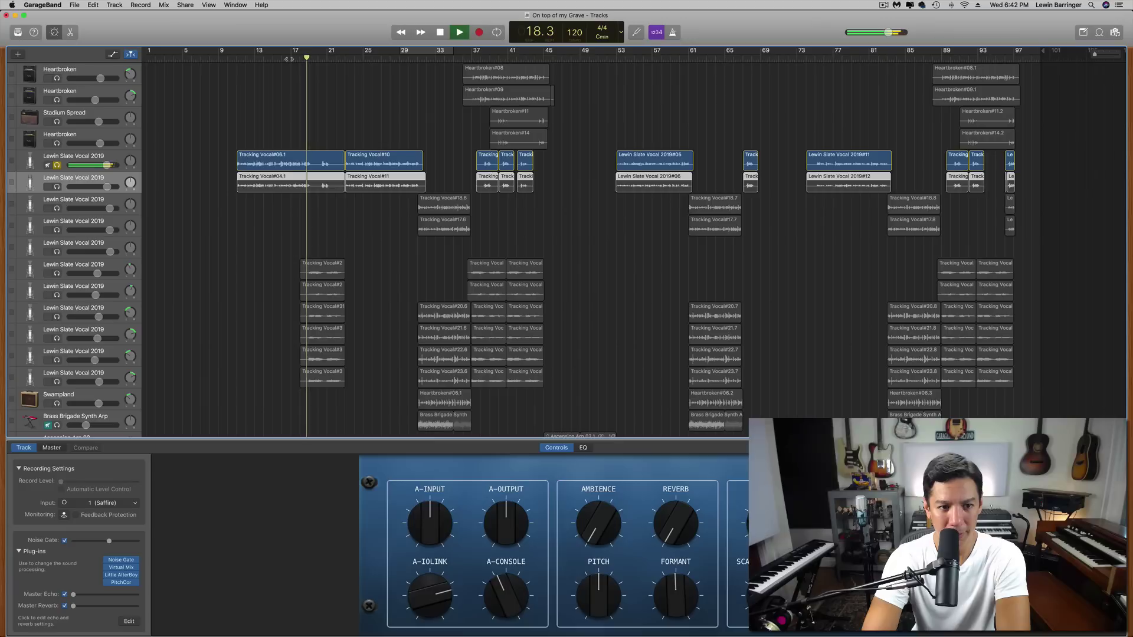
key("space")
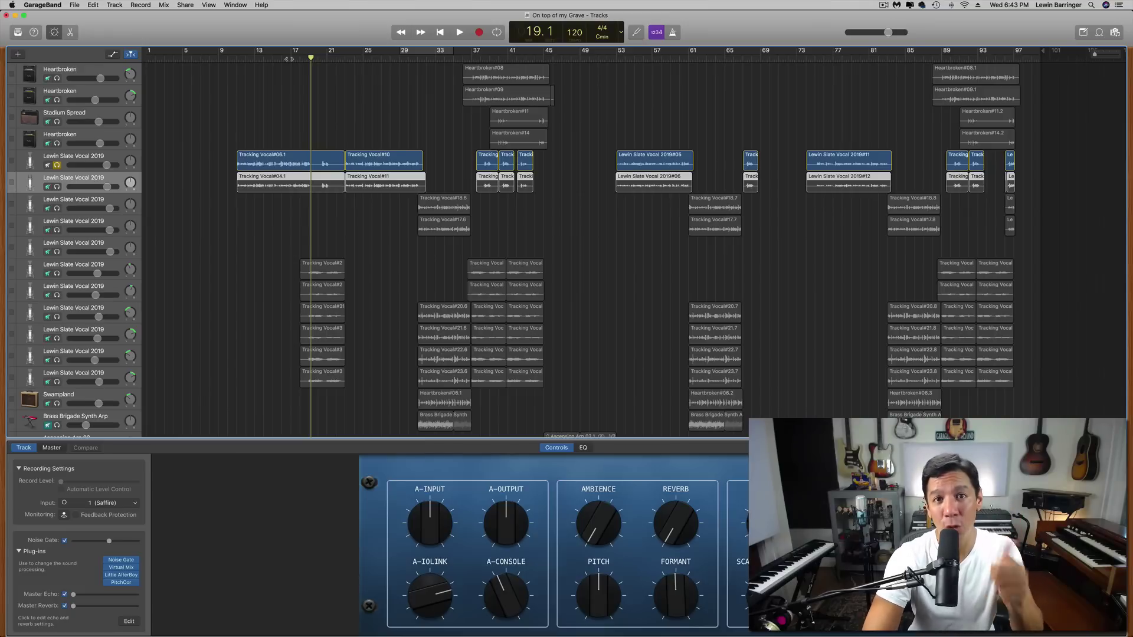
Solo the second lead vocal along with the first and play both together from about bar 15.
left_click(58, 187)
left_click(273, 60)
key("space")
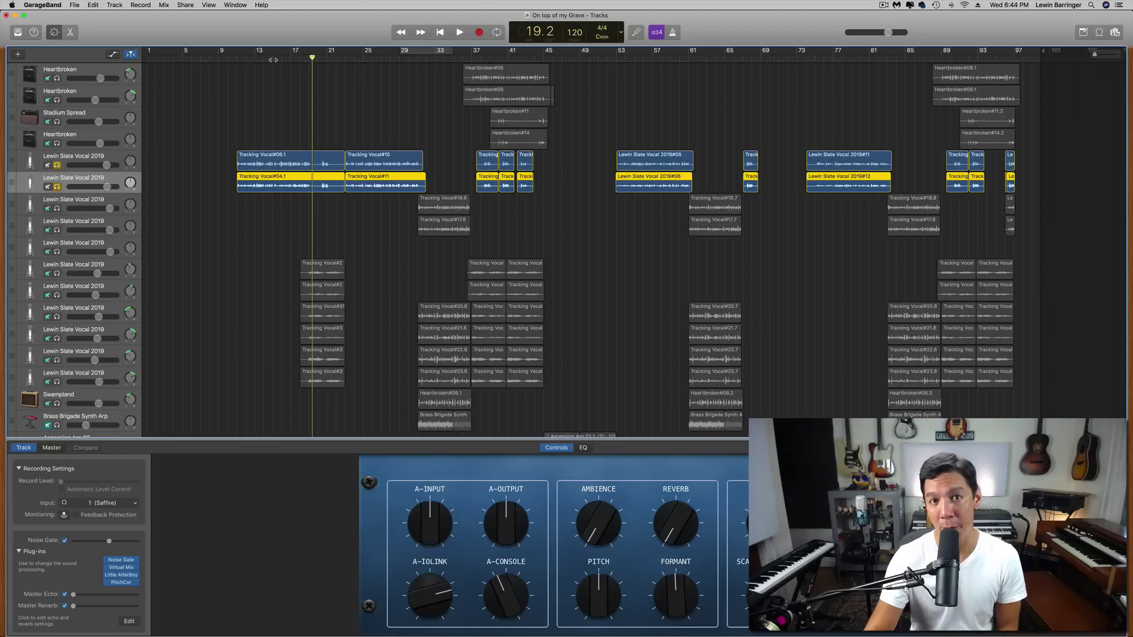
Turn off solo on both lead vocal tracks and select the regions Tracking Vocal#18.6 and Tracking Vocal#17.6.
left_click(57, 165)
left_click(372, 223)
left_click_drag(381, 211, 444, 224)
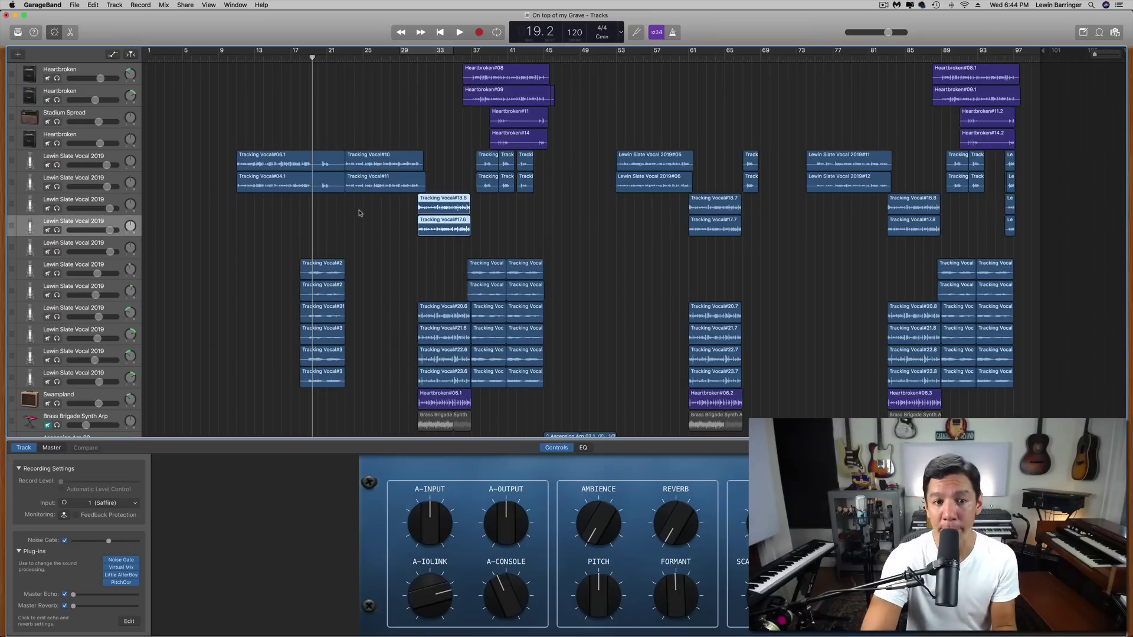
Examine close up at bar 31 where regions Tracking Vocal#10 and #11 overlap Tracking Vocal#18.6 and #17.6, selecting each pair.
left_click(416, 58)
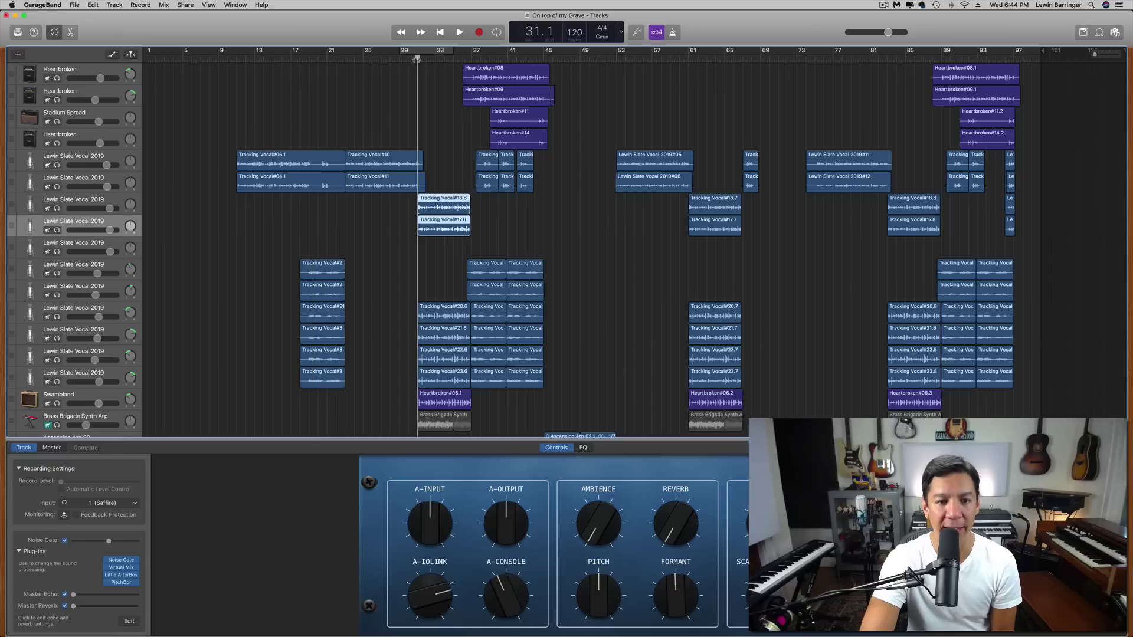
key("super+Right")
key("super+Right")
key("super+Right")
key("super+Right")
key("super+Right")
key("super+Right")
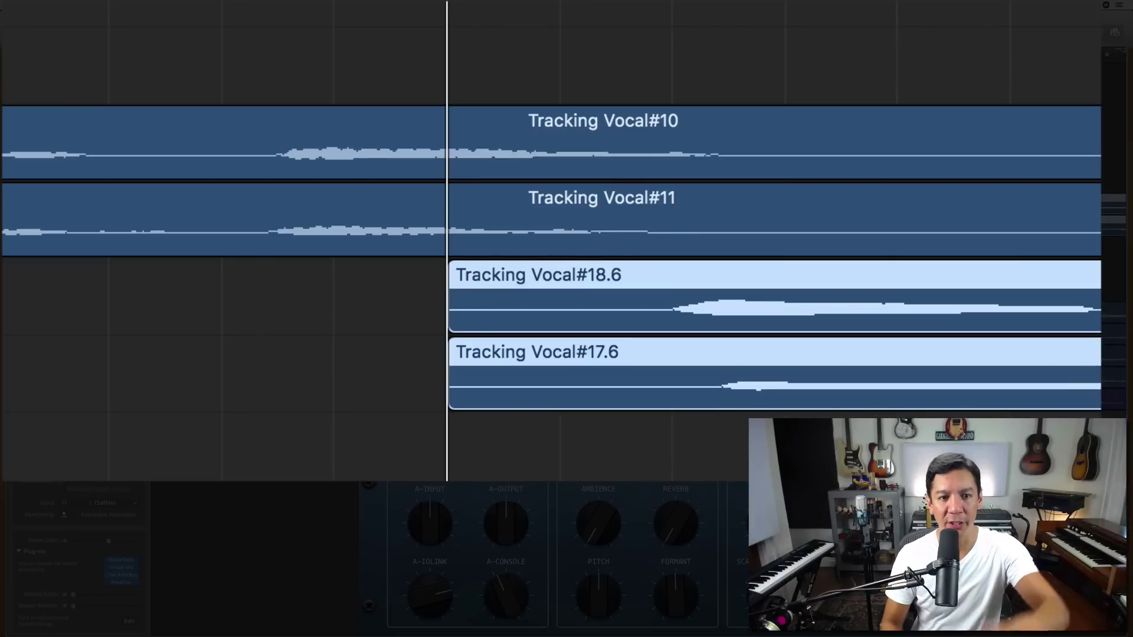
left_click_drag(147, 65, 173, 281)
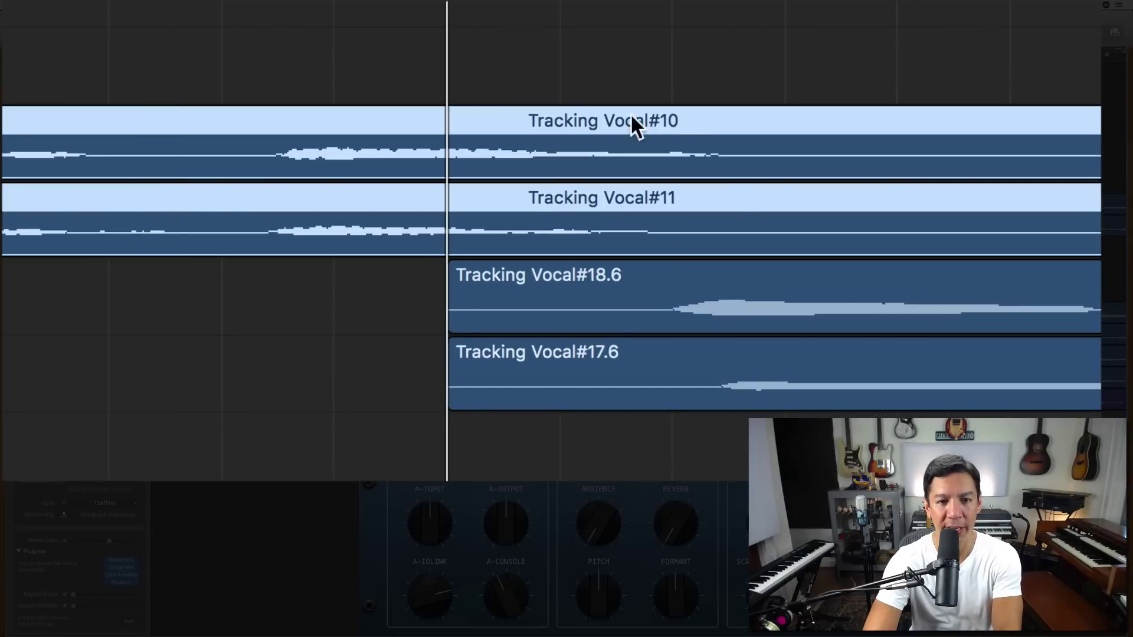
left_click_drag(295, 378, 790, 328)
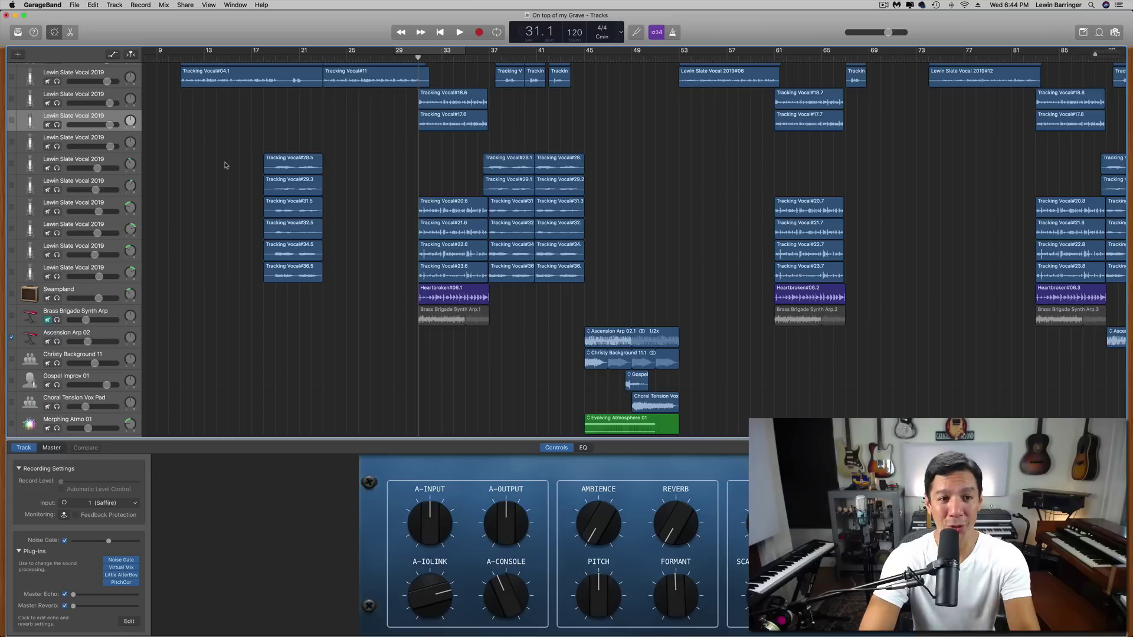
Play the six stacked background vocal regions, Tracking Vocal#28.5 through #36.5, from about bar 18.
left_click(265, 59)
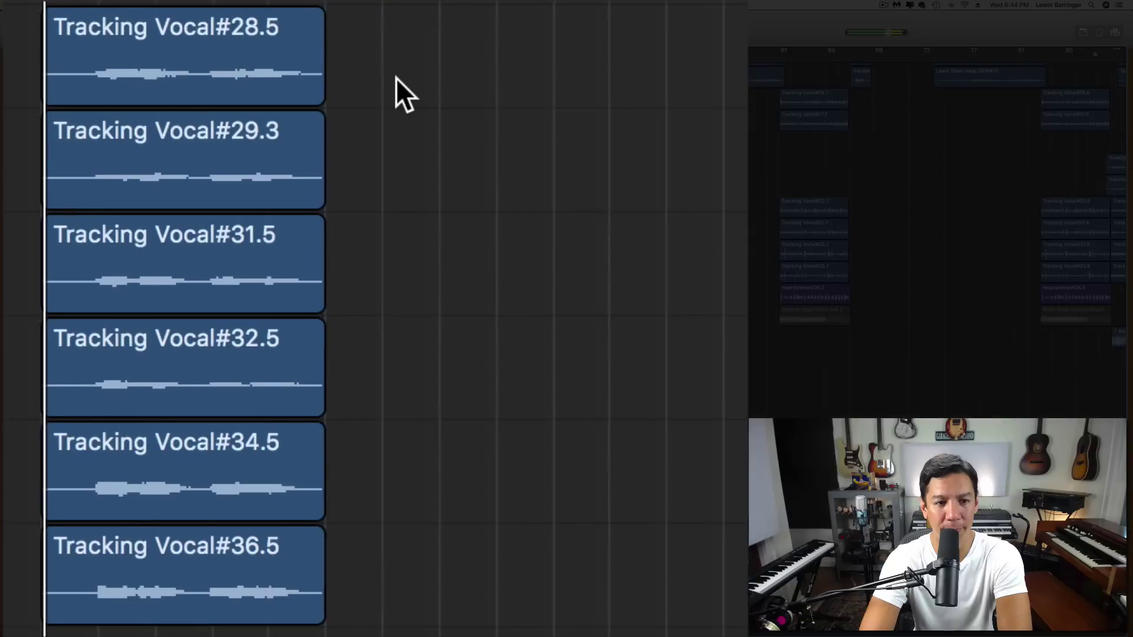
key("space")
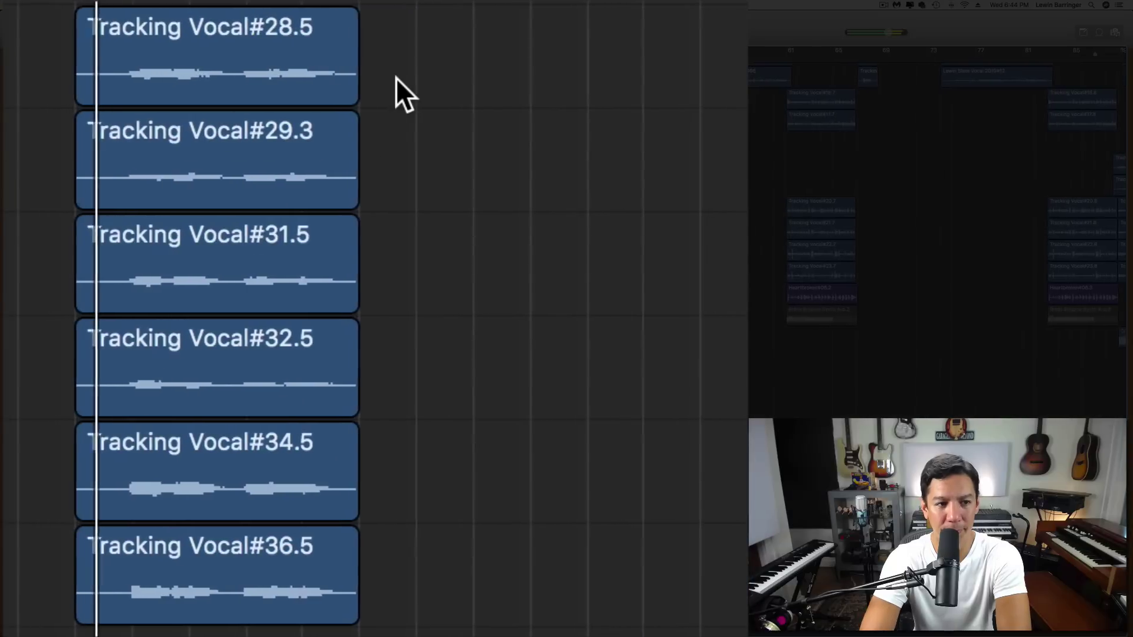
scroll(395, 78, "left", 5)
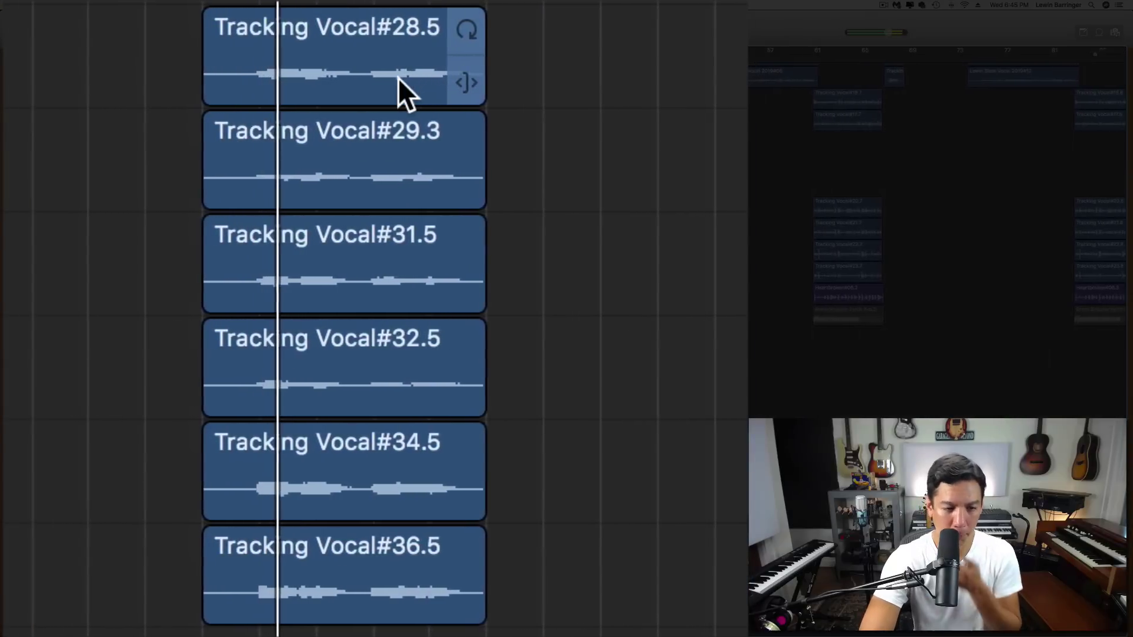
scroll(398, 77, "left", 5)
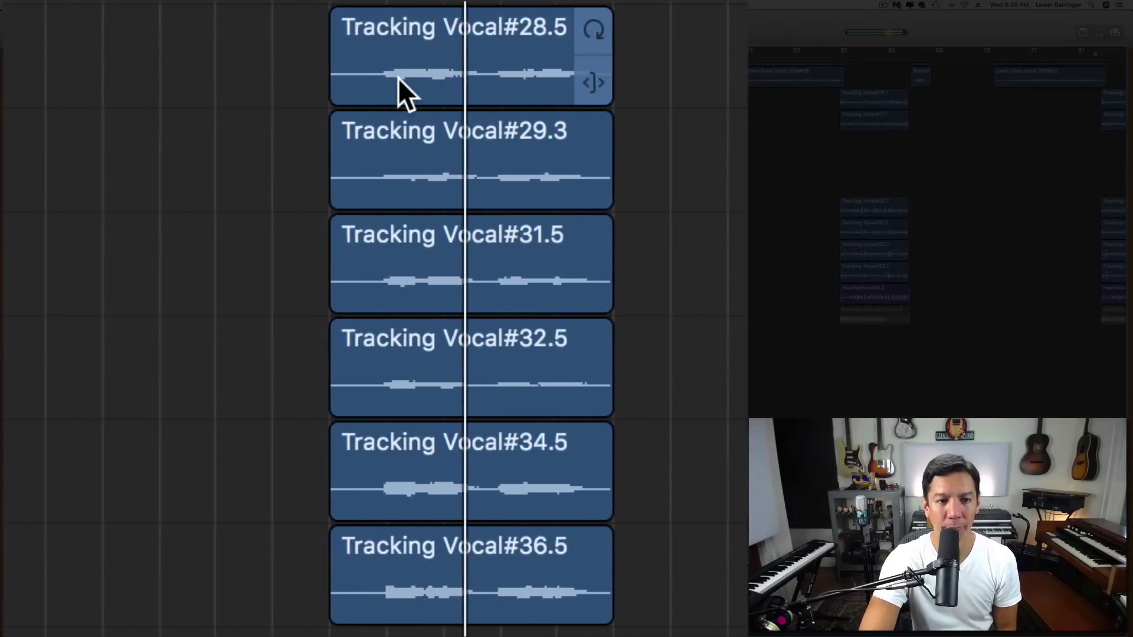
scroll(398, 77, "left", 4)
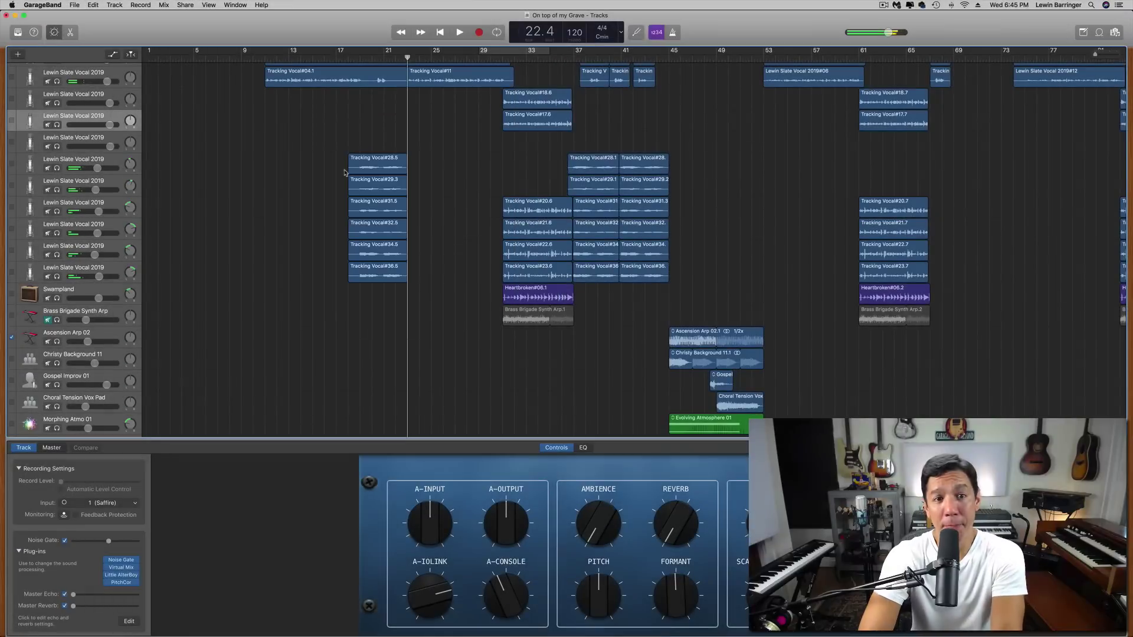
Select the first background vocal pair, the regions Tracking Vocal#28.5 and Tracking Vocal#29.3.
left_click(114, 165)
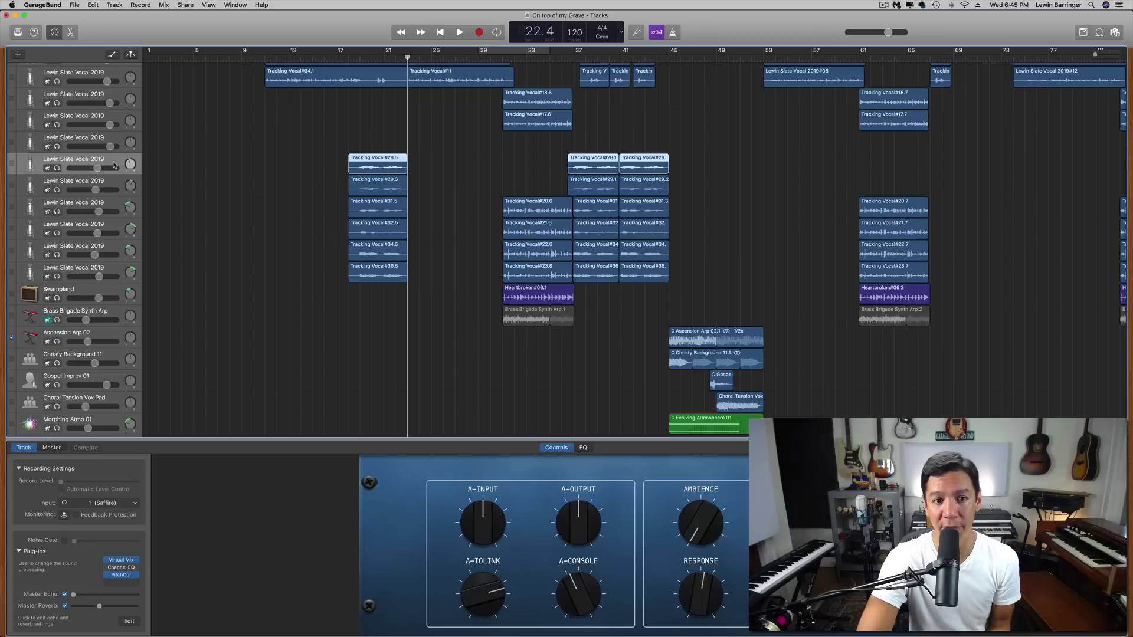
left_click_drag(366, 319, 377, 258)
left_click_drag(439, 231, 367, 163)
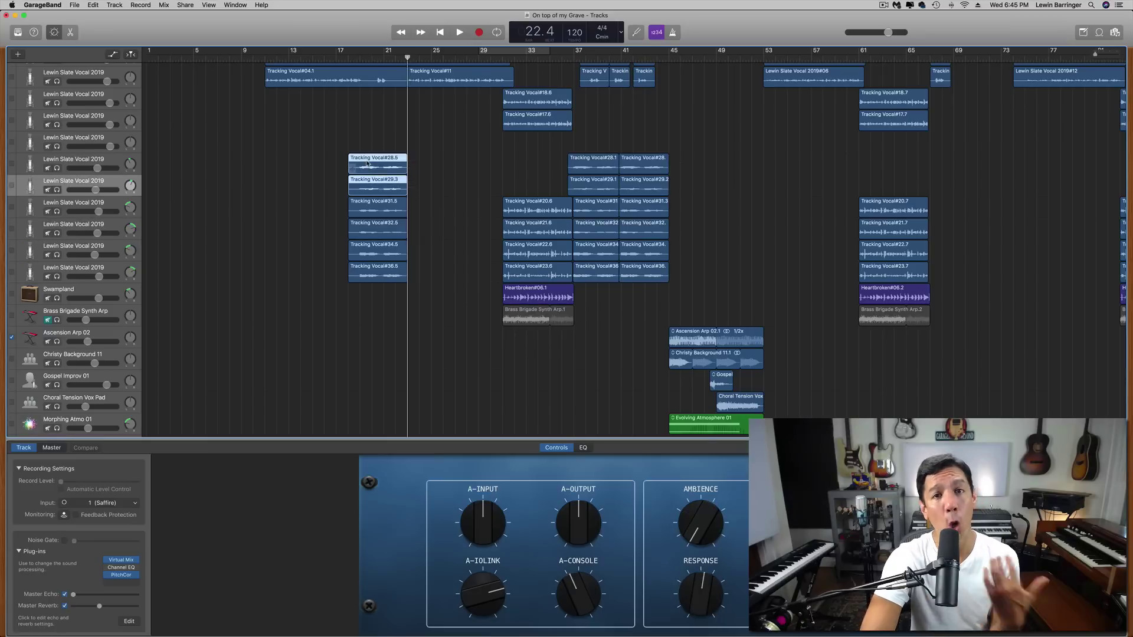
Clear the region selection and step through the background vocal tracks by selecting individual track headers in the stack.
left_click(431, 186)
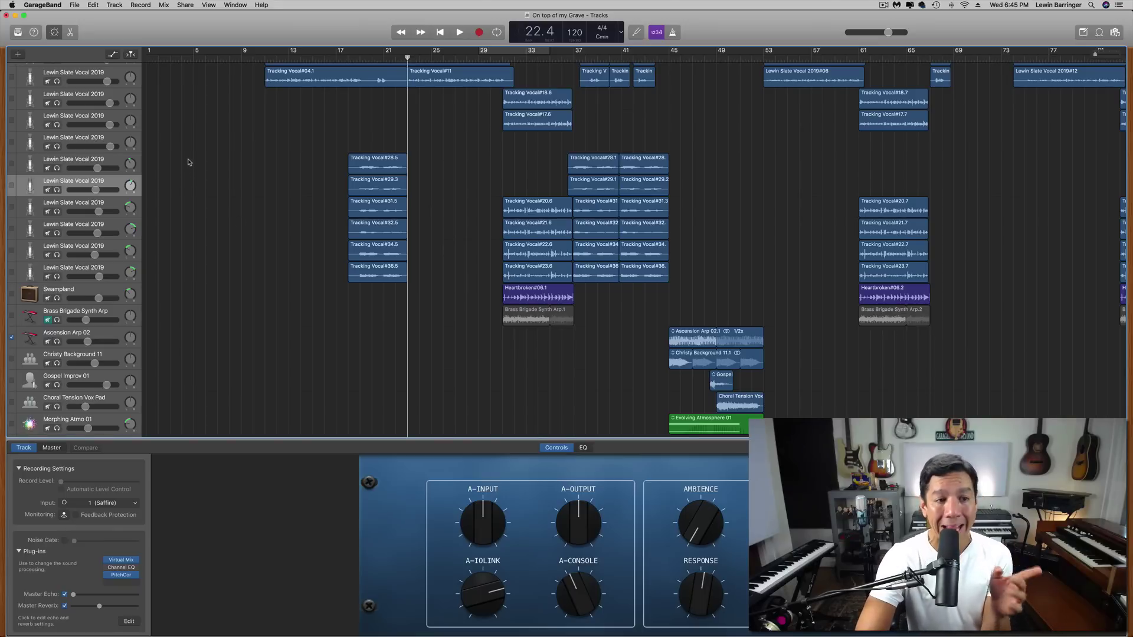
left_click(118, 161)
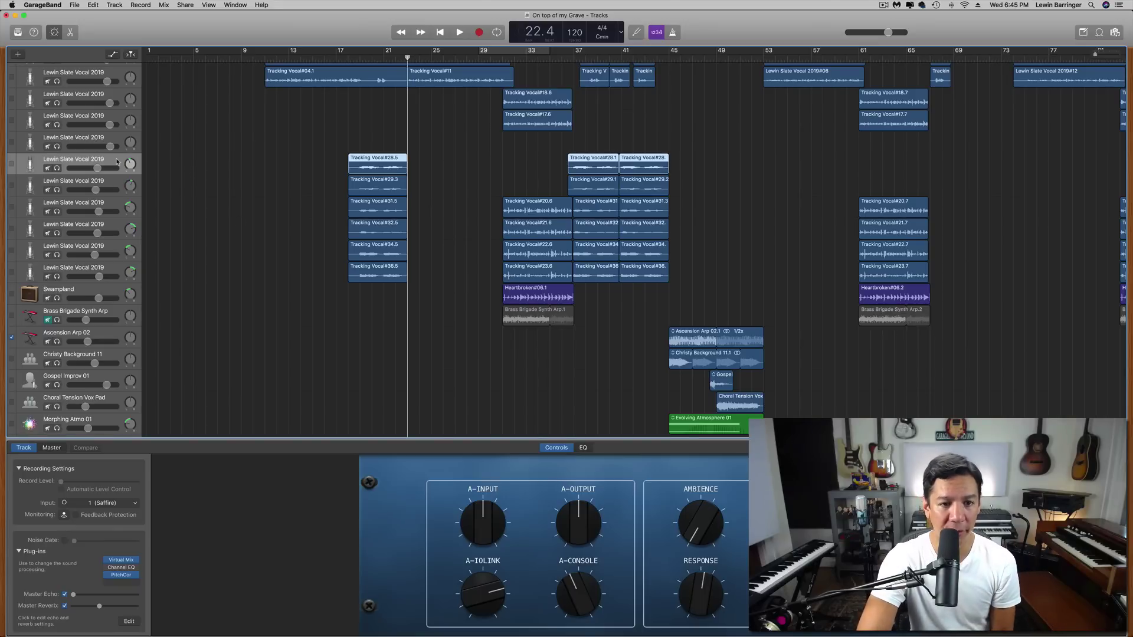
left_click(374, 103)
left_click(352, 201)
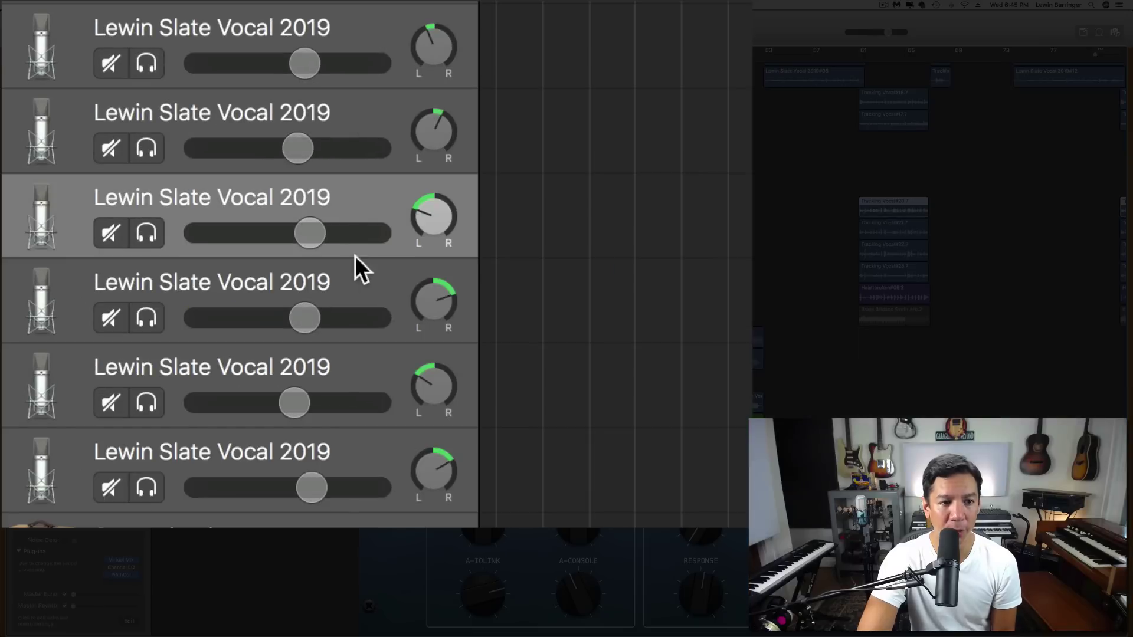
left_click(350, 292)
left_click(353, 459)
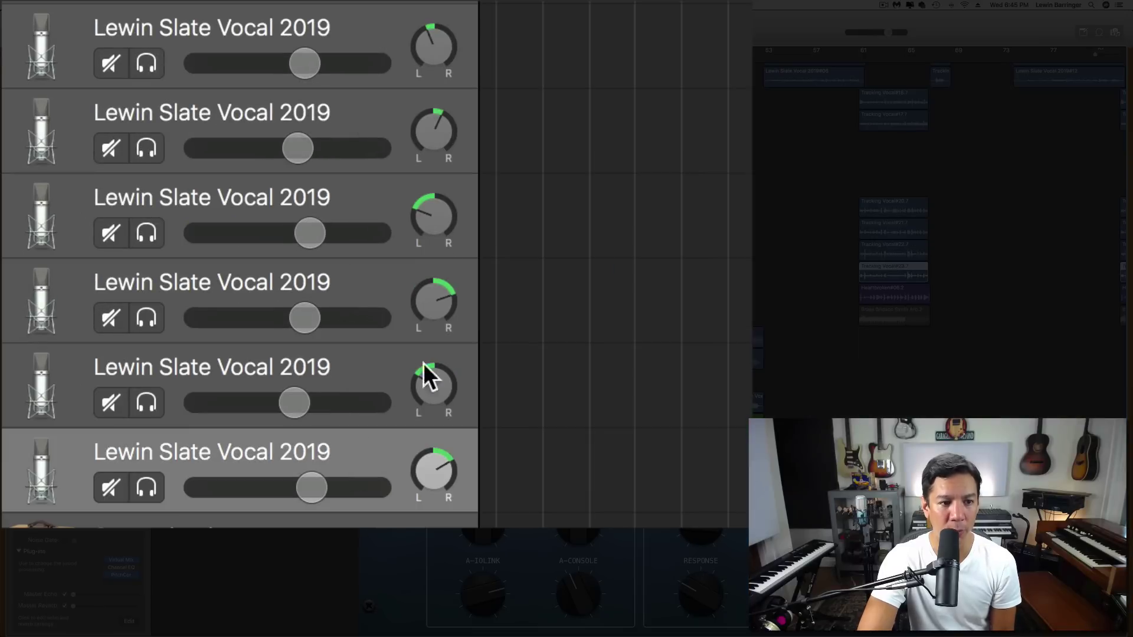
Check the pan positions of the second, third and fifth background vocal tracks.
left_click_drag(441, 135, 441, 135)
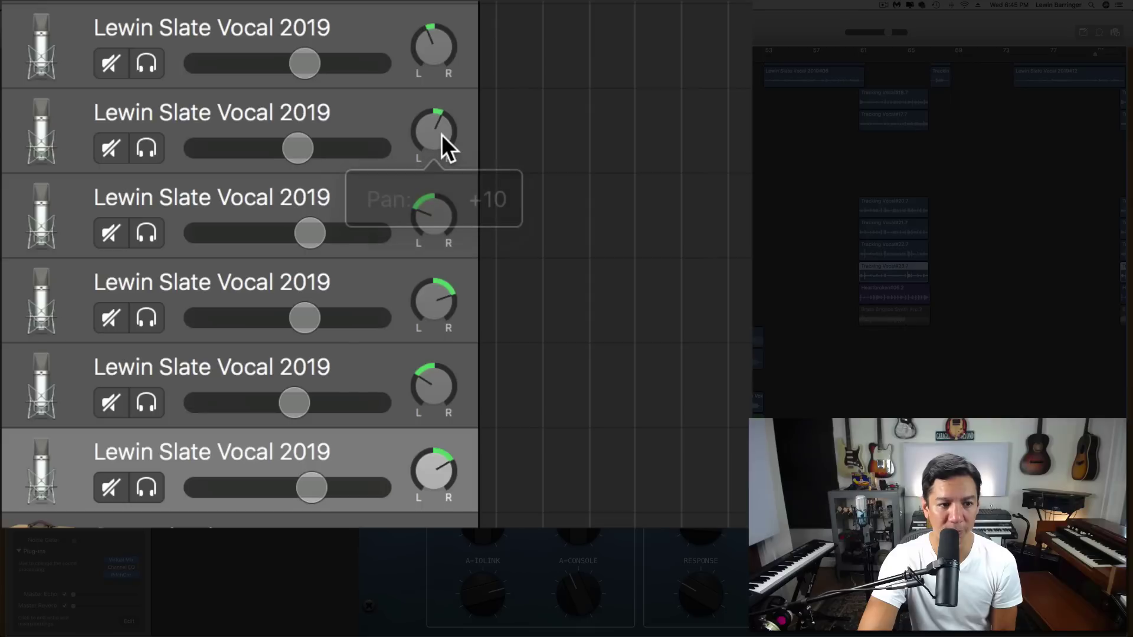
left_click_drag(433, 224, 433, 224)
left_click_drag(431, 390, 430, 391)
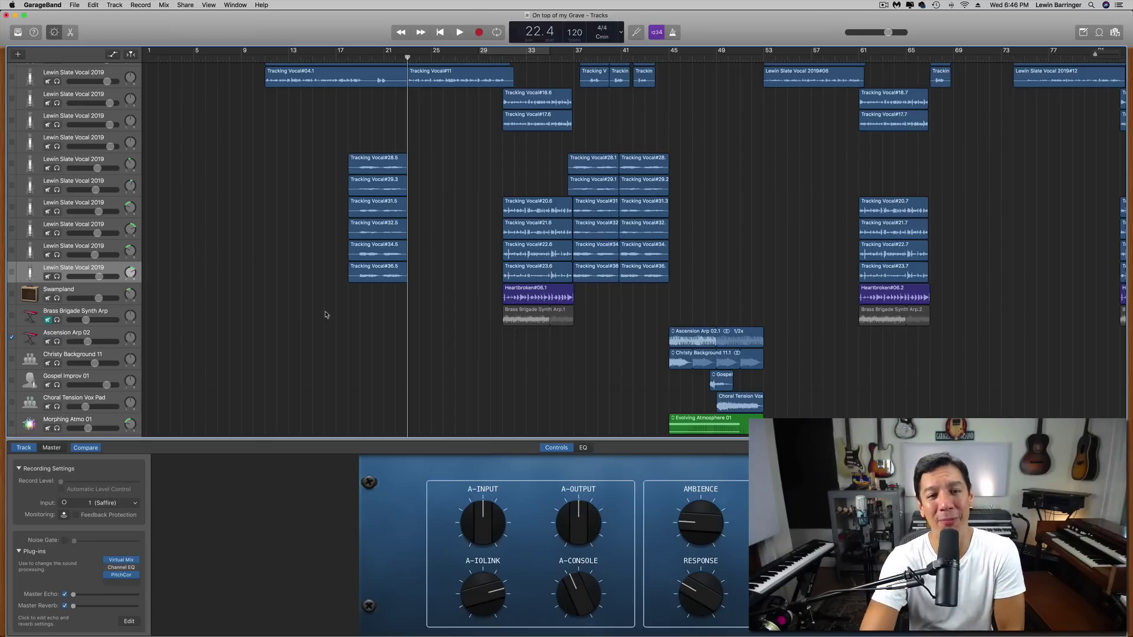
Solo the unmuted Modern Stack bass track and play it from bar 19.
scroll(430, 260, "up", 4)
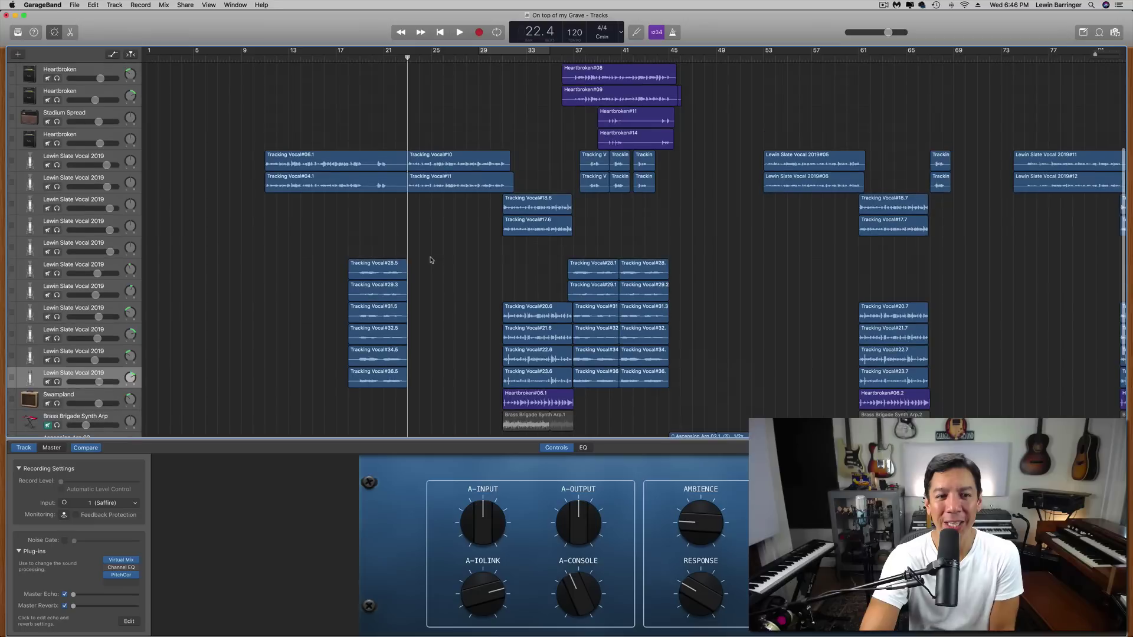
scroll(430, 259, "up", 6)
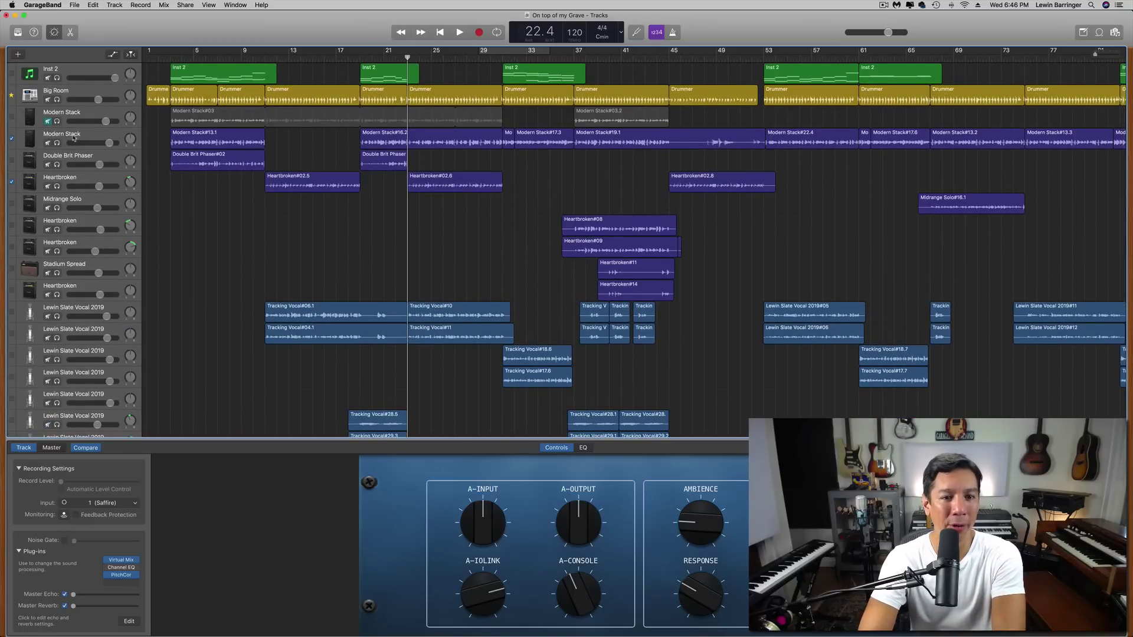
left_click(98, 137)
left_click(358, 58)
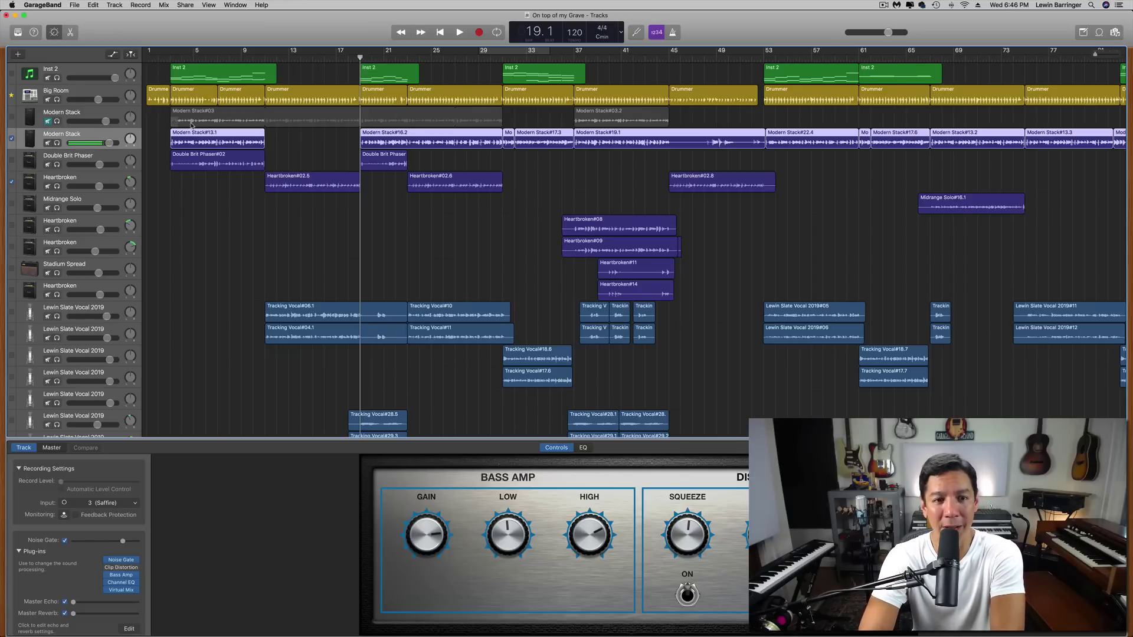
key("s")
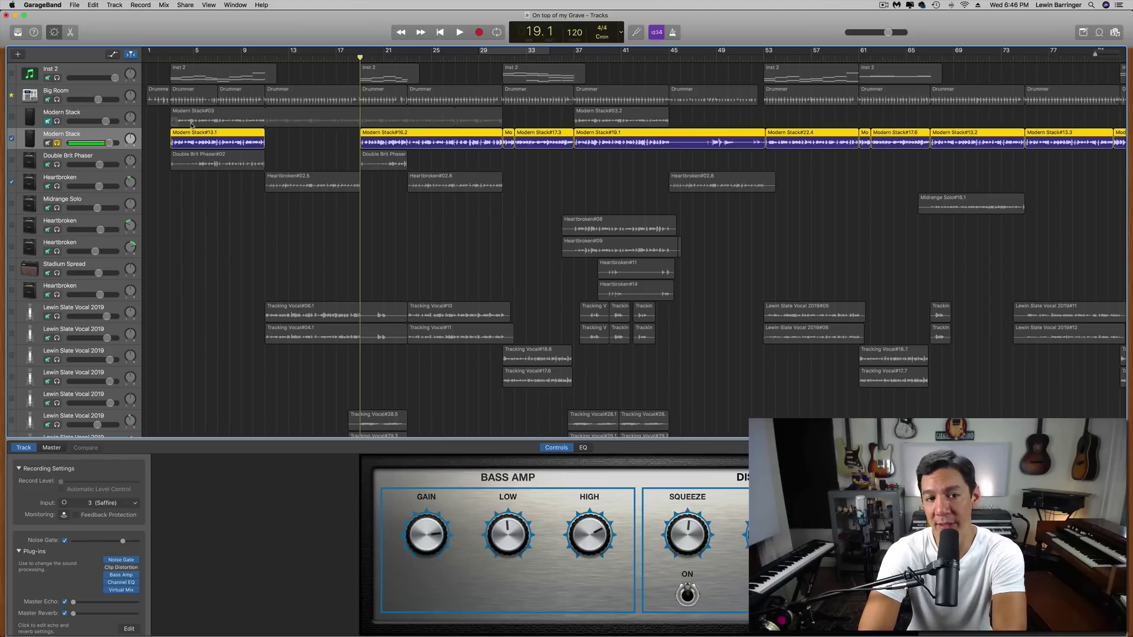
key("space")
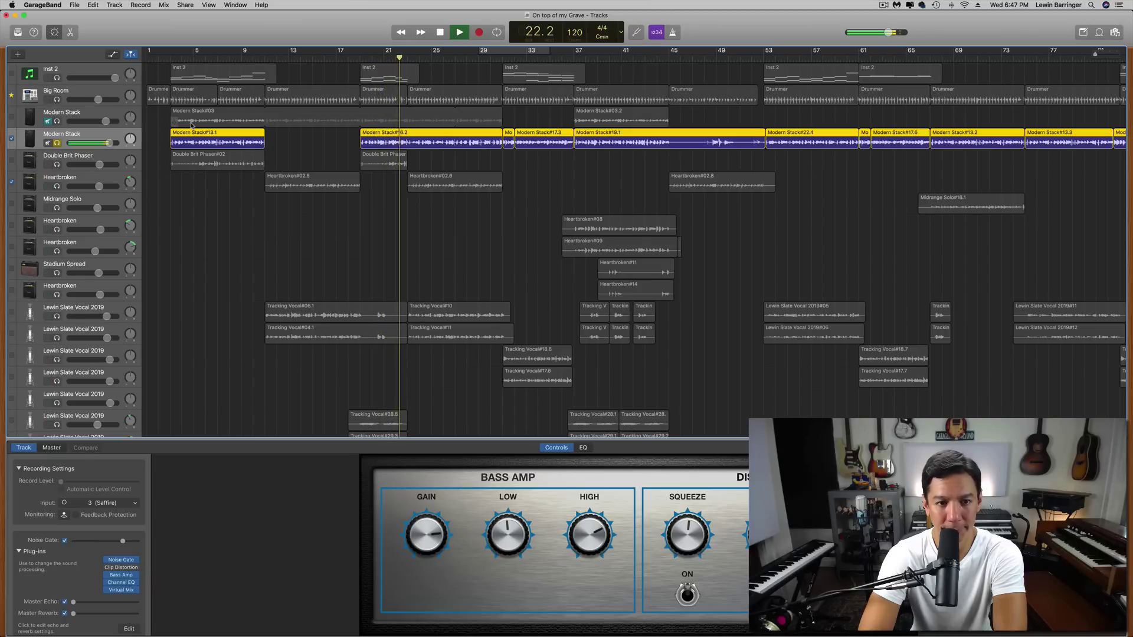
key("space")
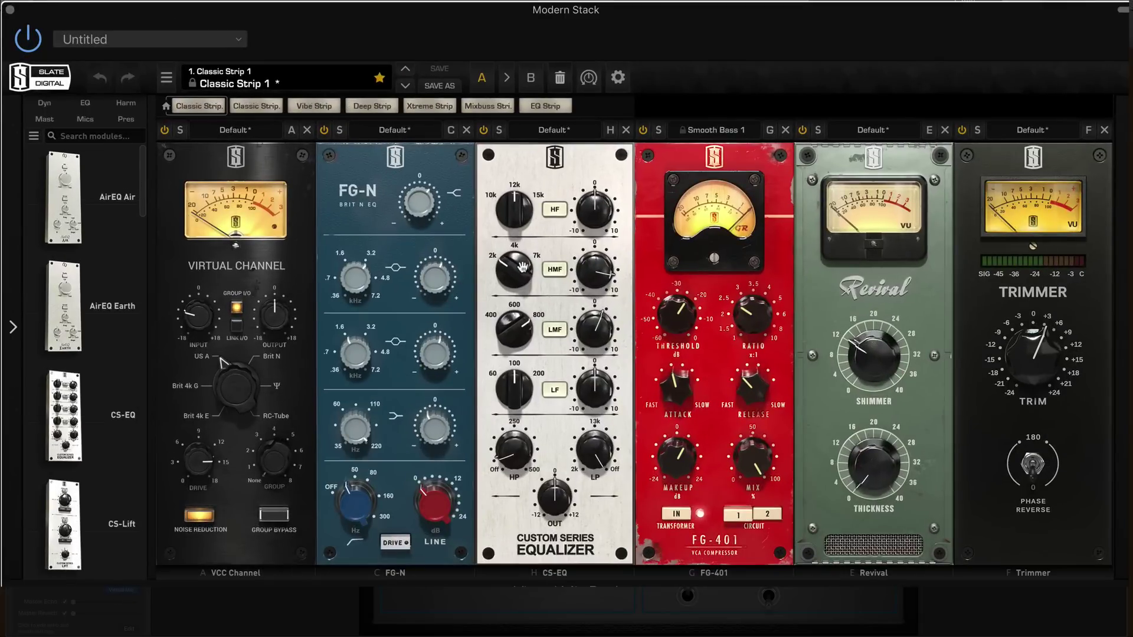
Examine the CS-EQ and FG-N equalizers in the bass track's Virtual Mix Rack, close the plug-in and turn off the track's solo.
mouse_move(595, 271)
mouse_move(362, 282)
mouse_move(429, 279)
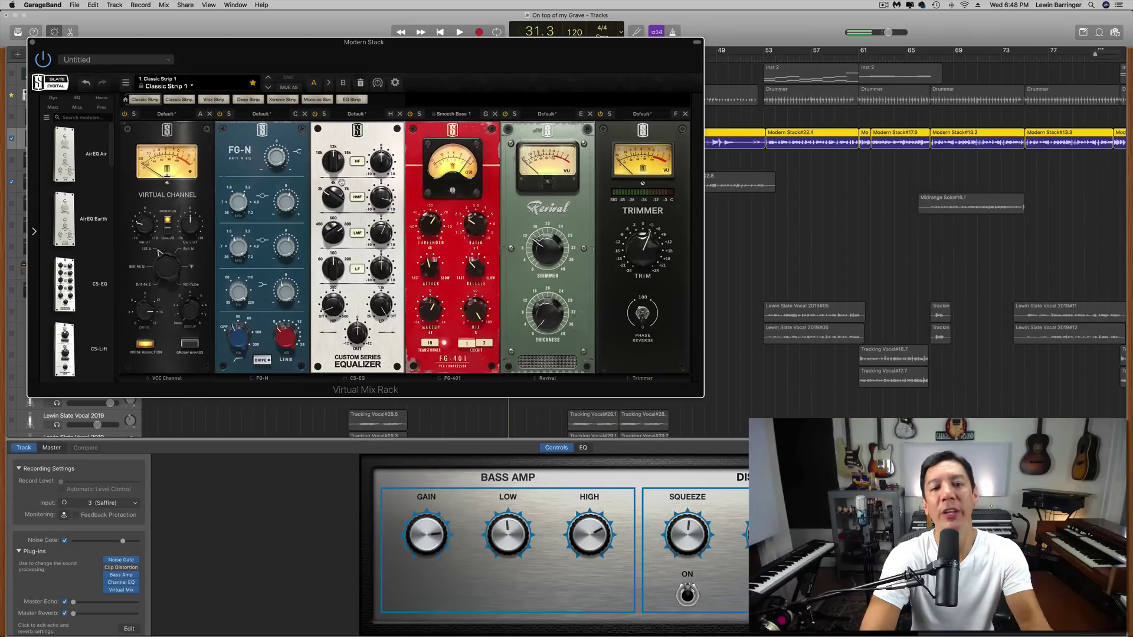
left_click(33, 43)
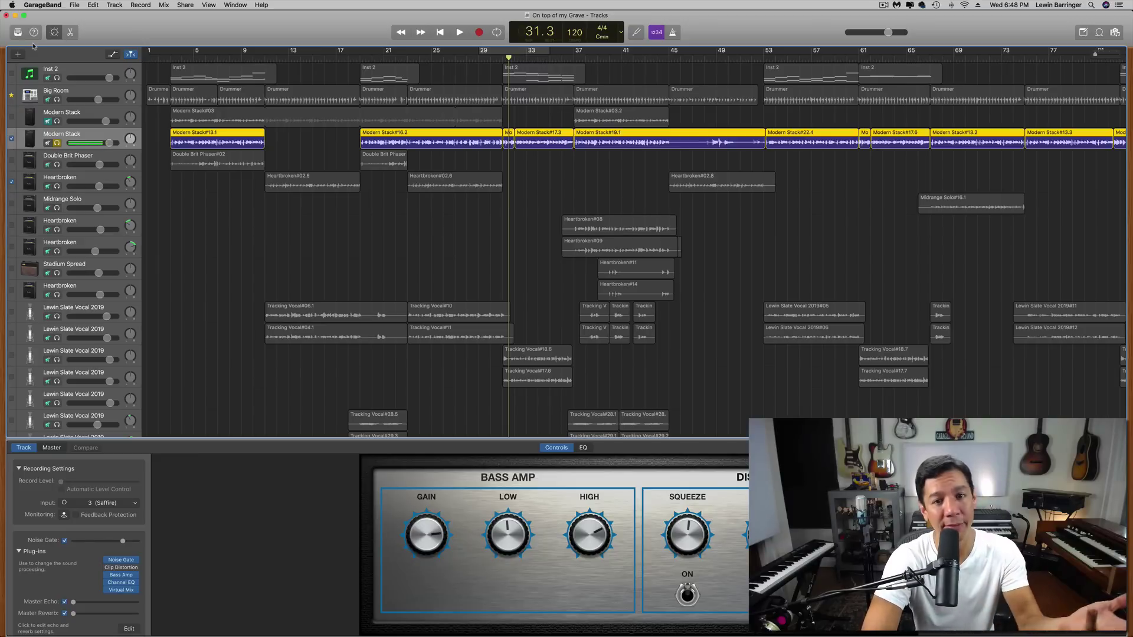
left_click(57, 144)
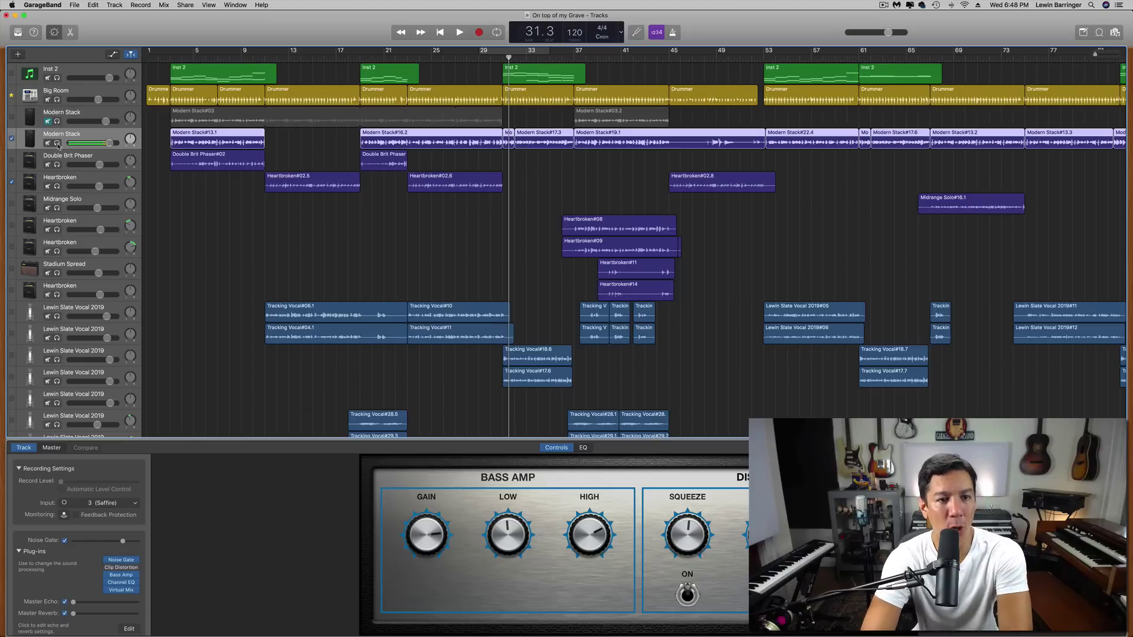
Select the Big Room drummer track and check its drummer and drum kit in the Library, closing the Library again.
left_click(116, 95)
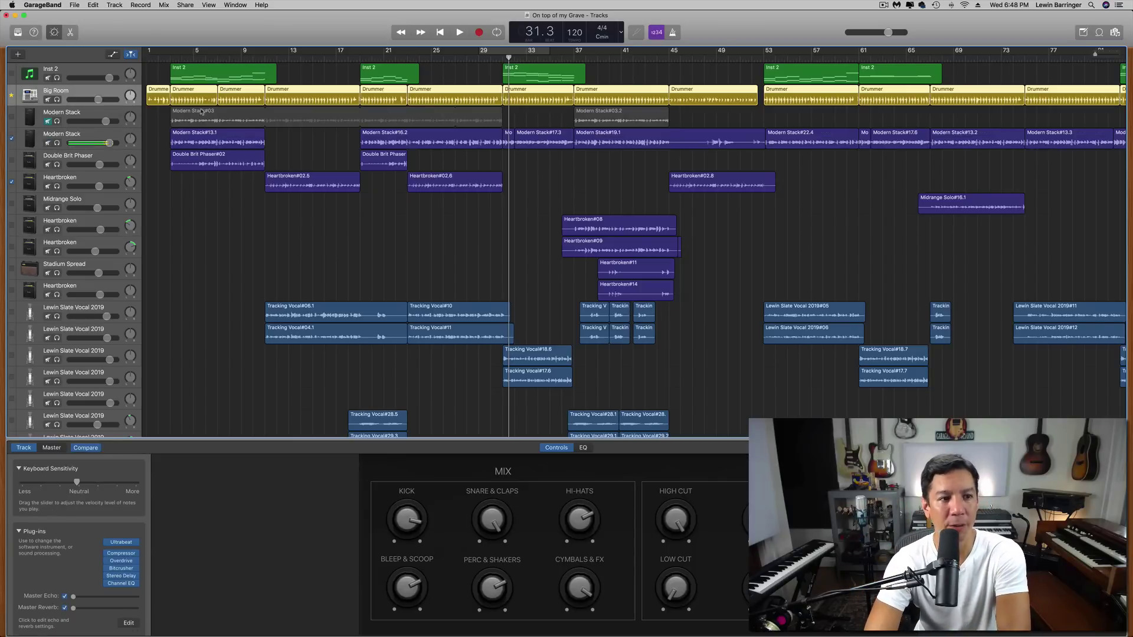
key("space")
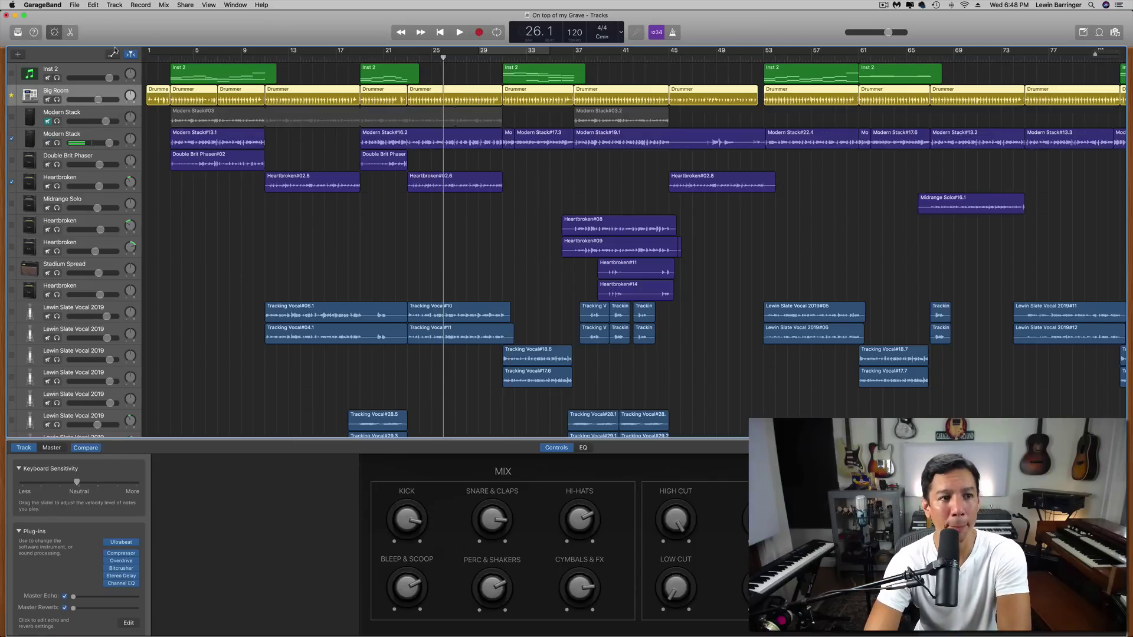
left_click(17, 32)
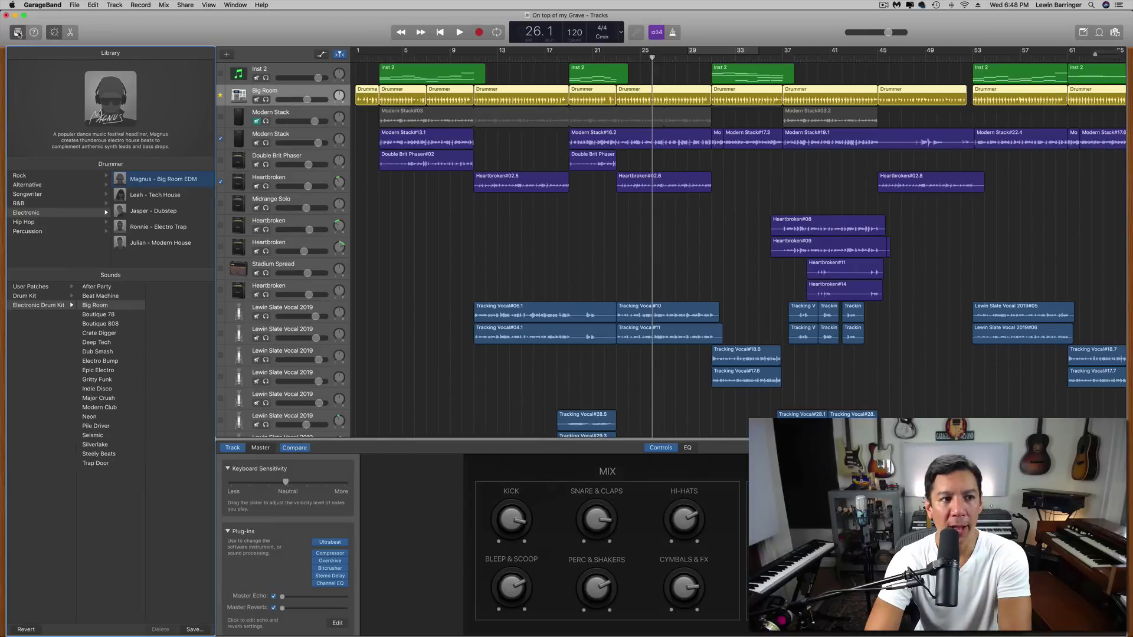
left_click(17, 33)
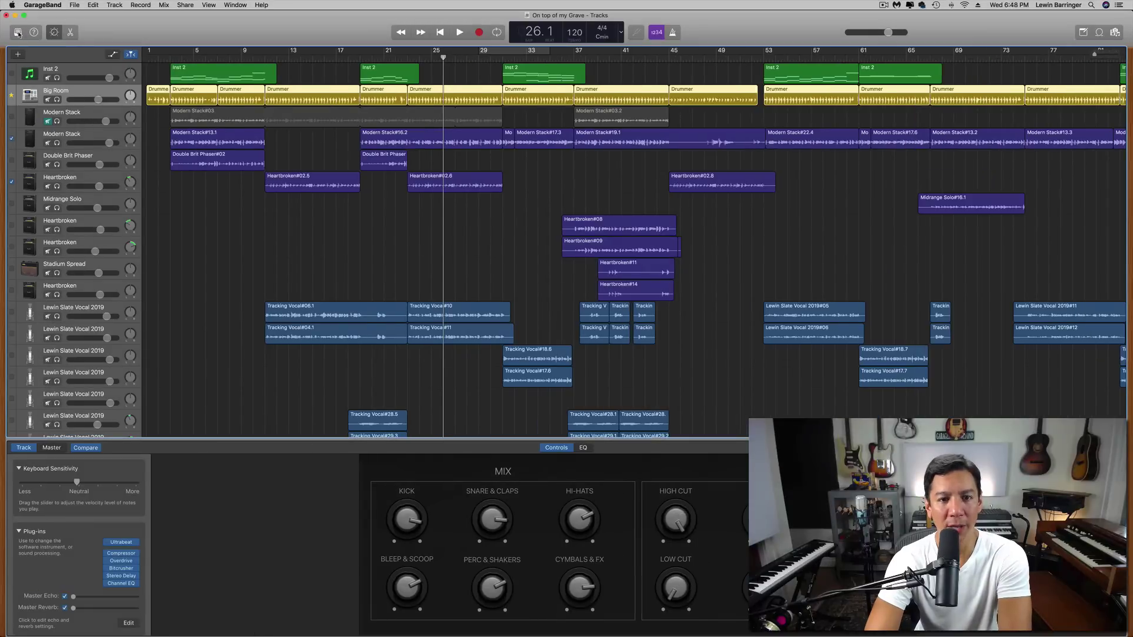
Solo the Big Room drummer track, play it from bar 3 and stop playback around bar 11.
left_click(169, 57)
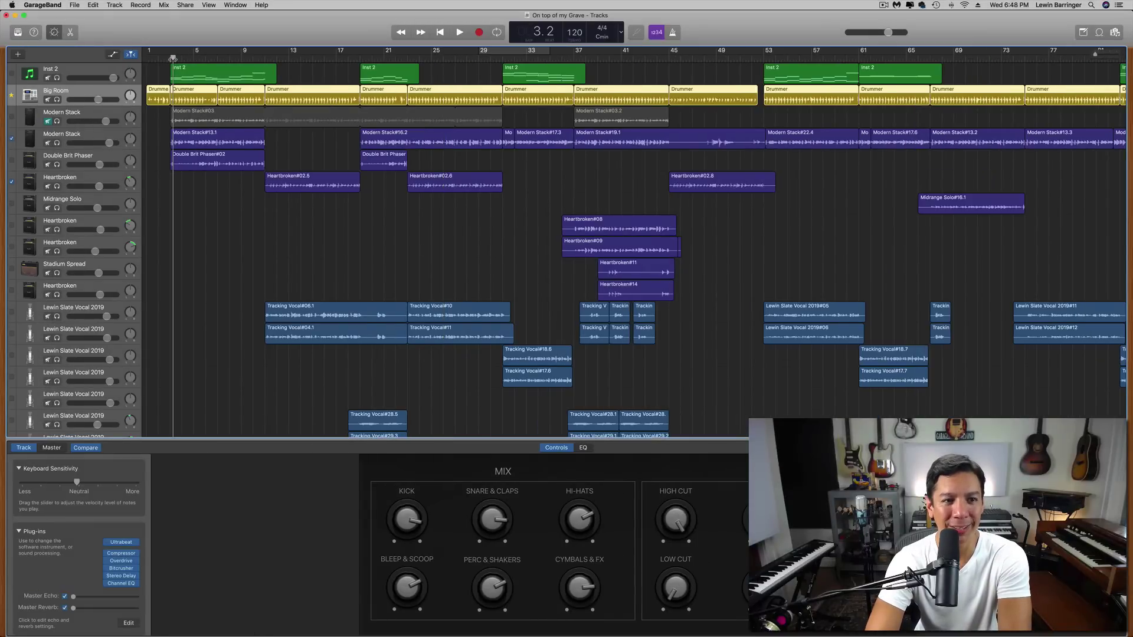
key("s")
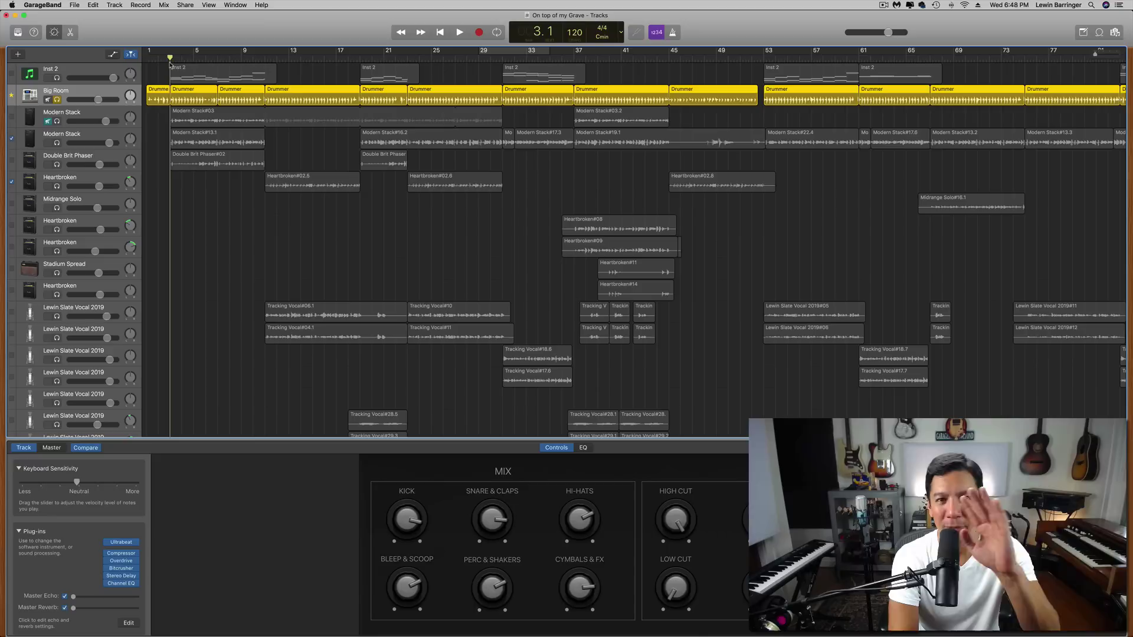
key("space")
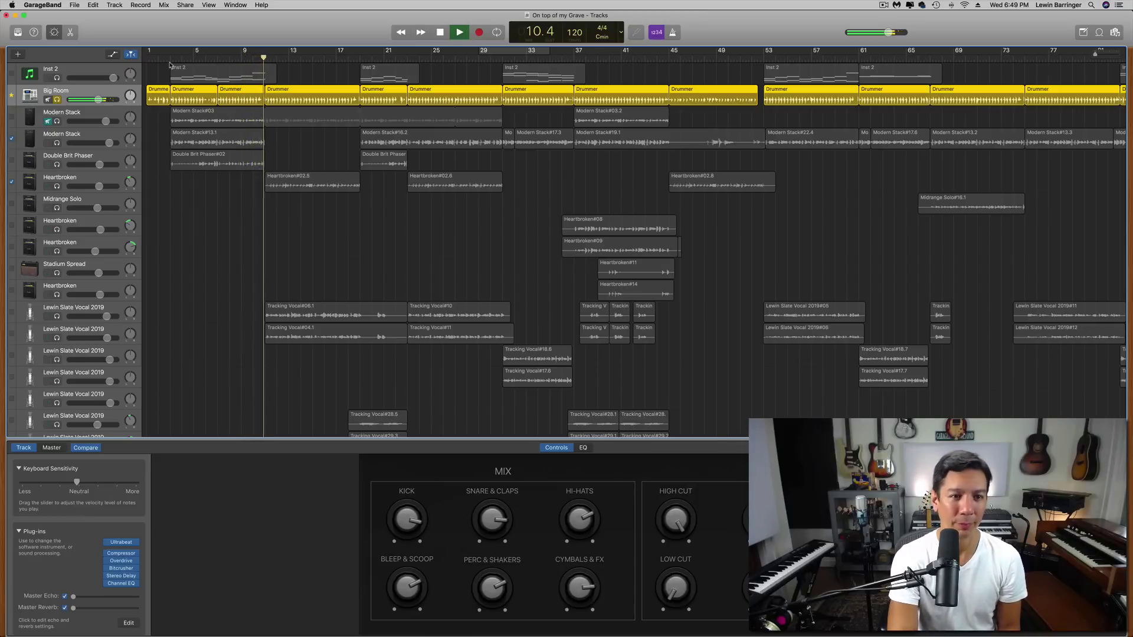
key("space")
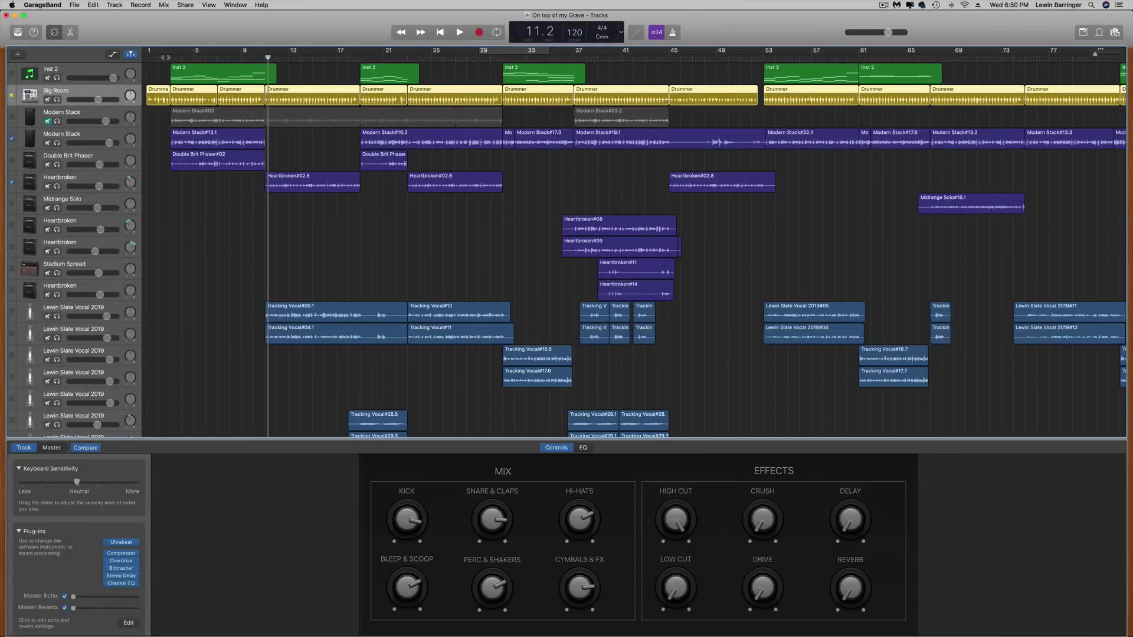
Return the playhead to bar 3 and inspect the instruments loaded in the Inst 2 track's Philharmonik 2 plug-in, closing its window again.
left_click(165, 57)
left_click(75, 70)
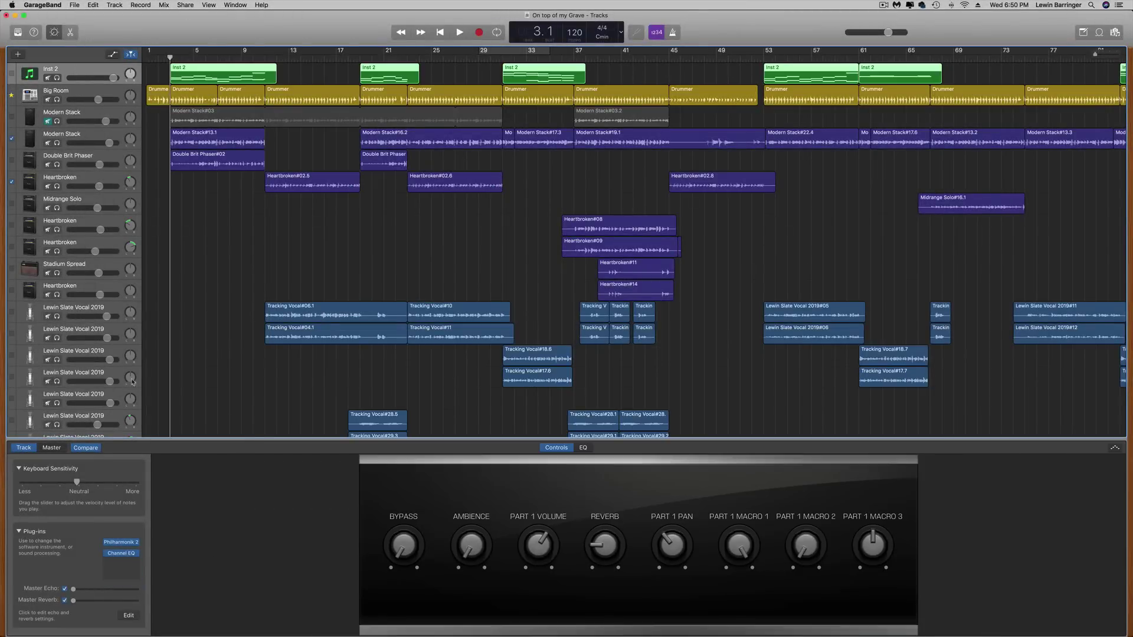
left_click(120, 543)
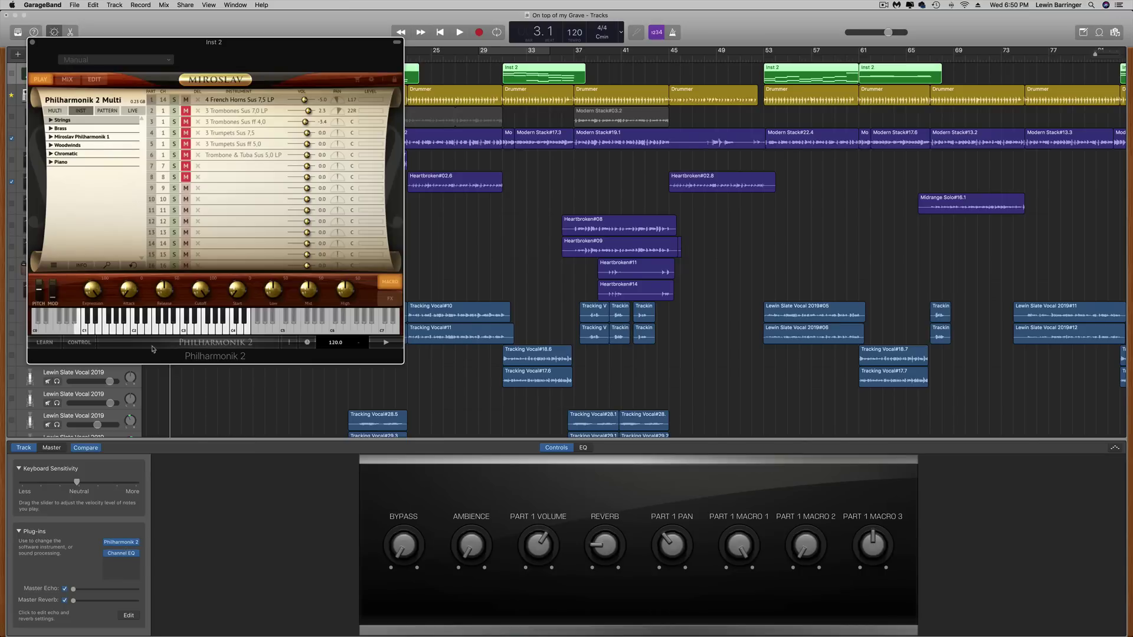
left_click(33, 43)
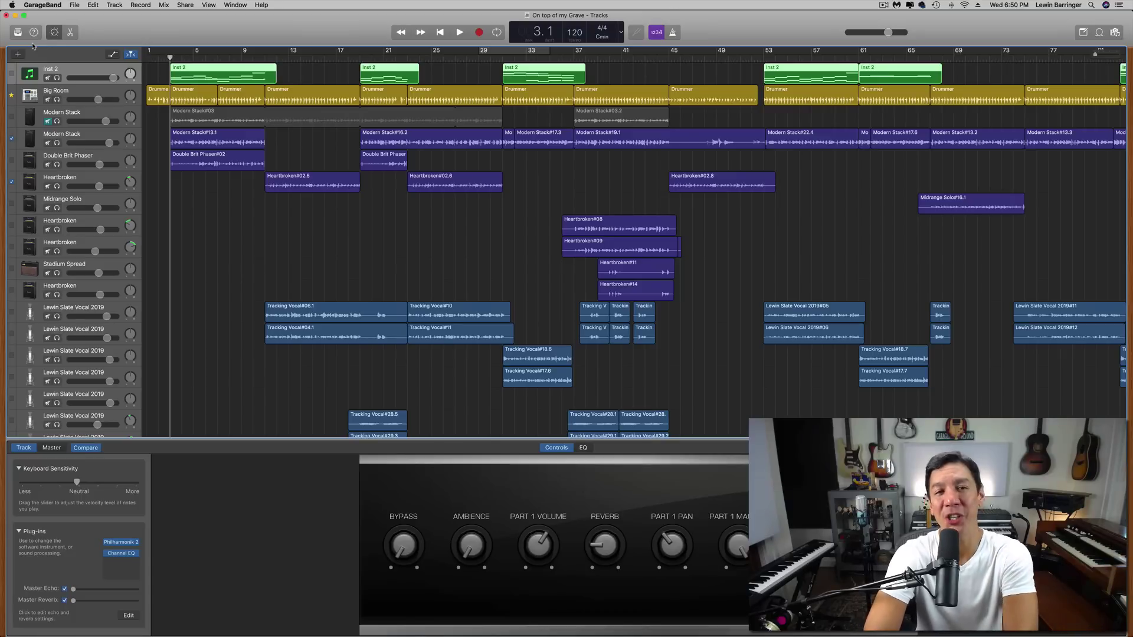
Solo the Inst 2 track, listen to its orchestral part from bar 3 and turn the solo off again.
left_click(56, 78)
key("space")
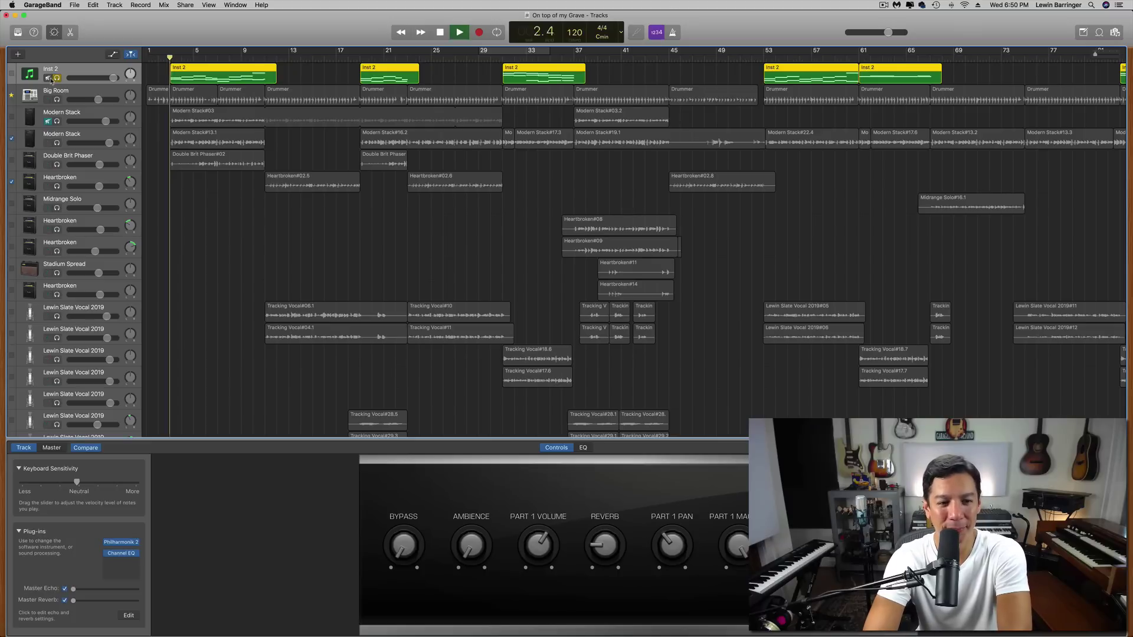
key("space")
left_click(57, 77)
Play the full mix from bar 3 and stop around bar 7.
left_click(170, 58)
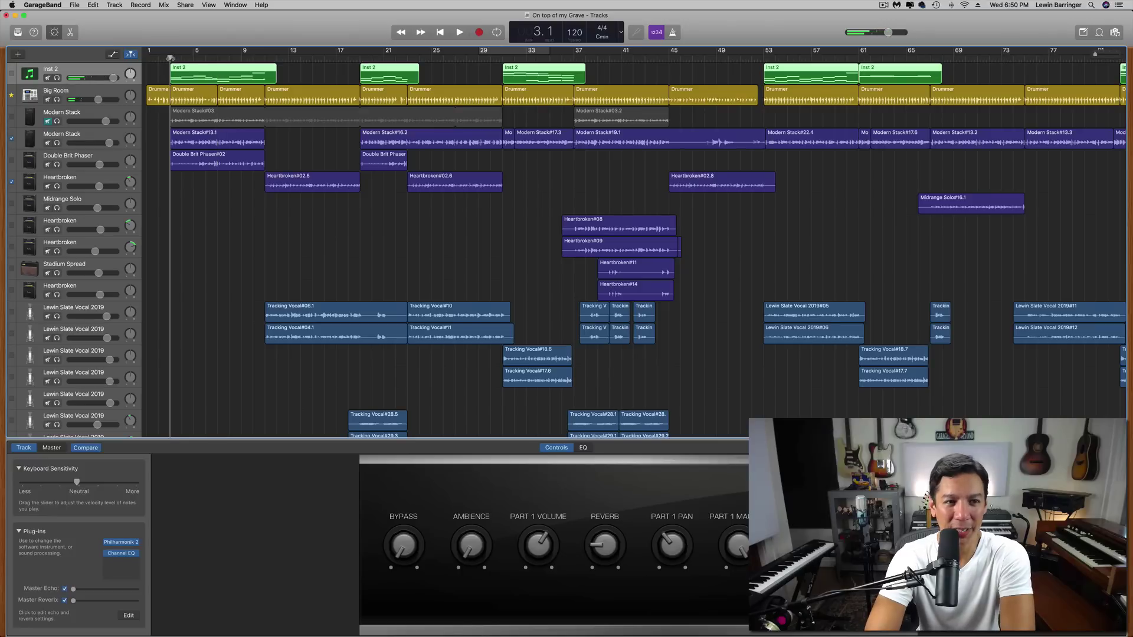
key("space")
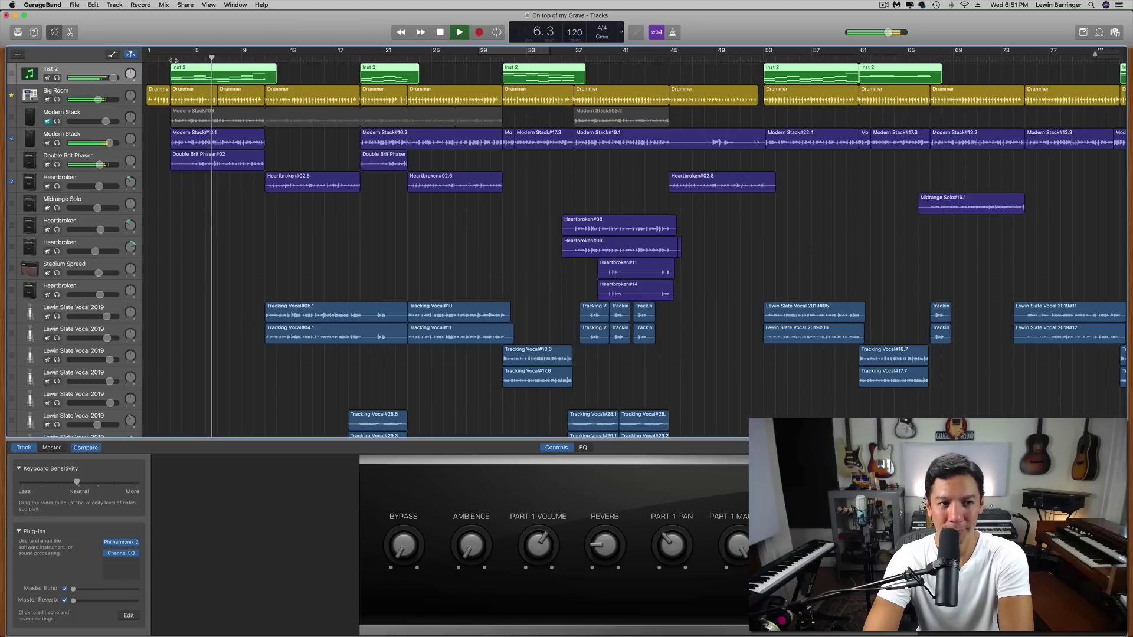
key("space")
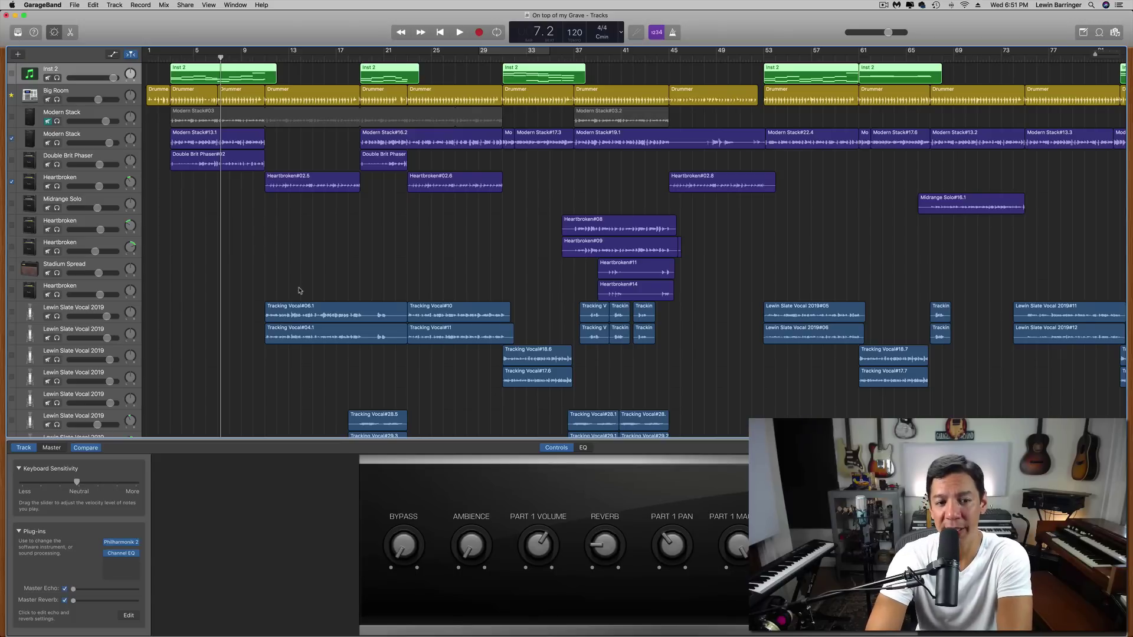
Place the playhead at bar 36 and select the four guitar layer regions Heartbroken#08, #09, #11 and #14.
scroll(299, 289, "down", 5)
scroll(304, 290, "up", 5)
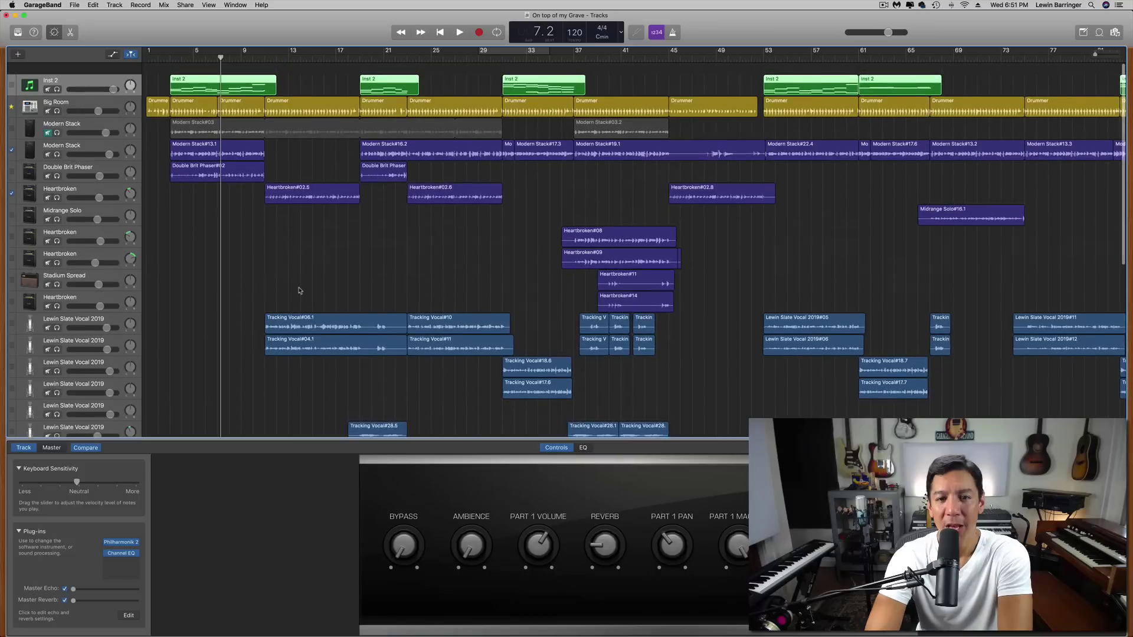
scroll(306, 291, "down", 3)
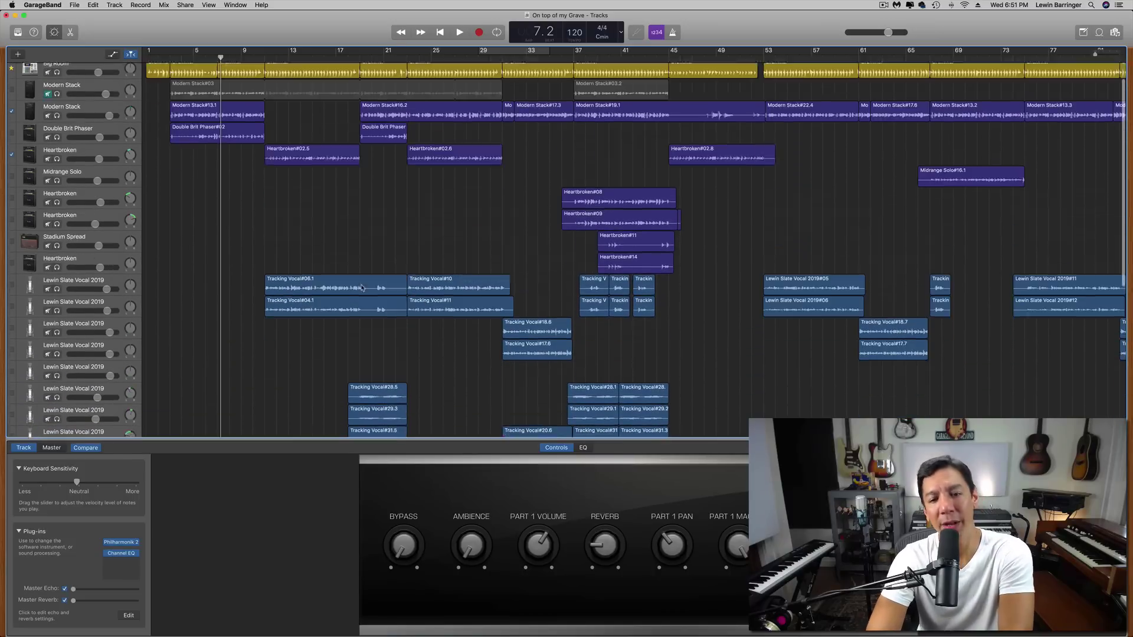
scroll(362, 285, "up", 3)
left_click(567, 58)
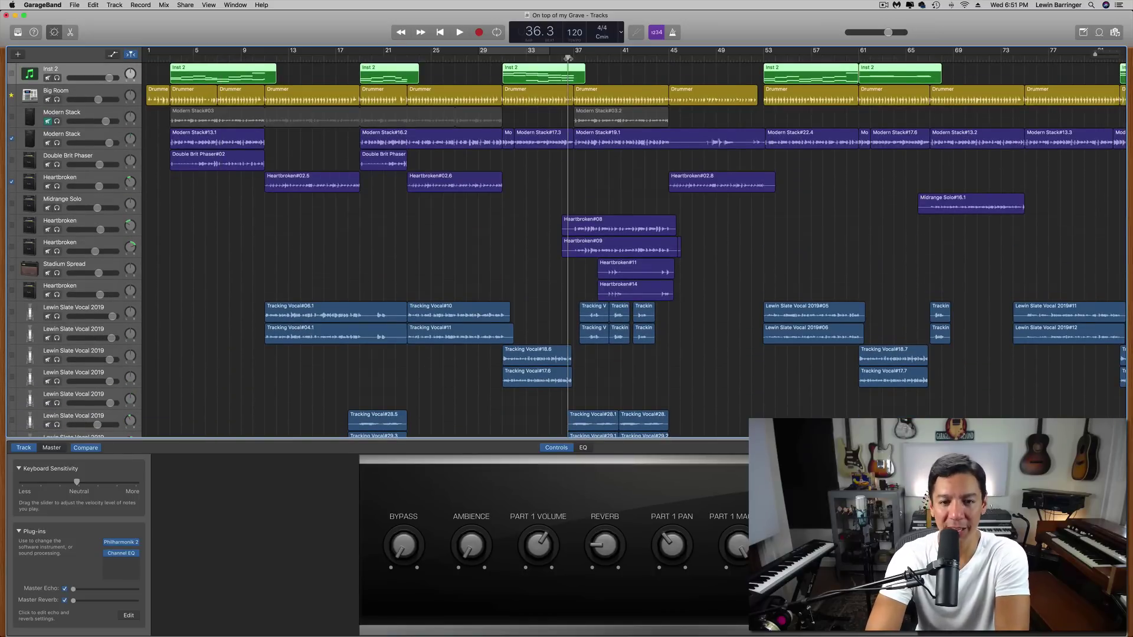
left_click(374, 224)
left_click_drag(538, 223, 688, 247)
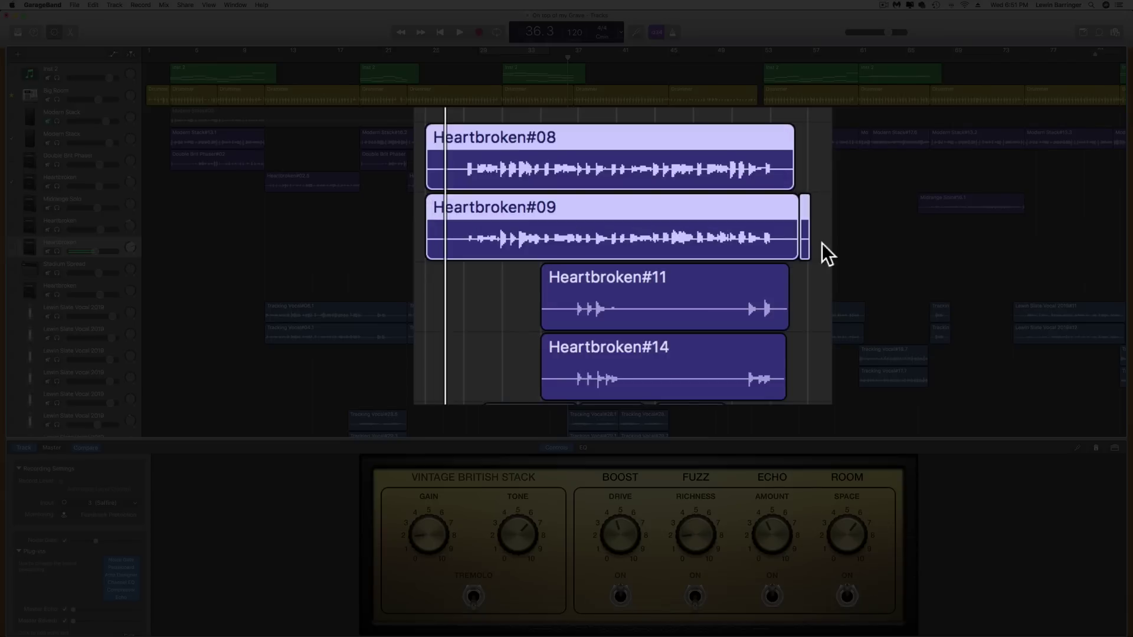
left_click_drag(828, 254, 554, 349)
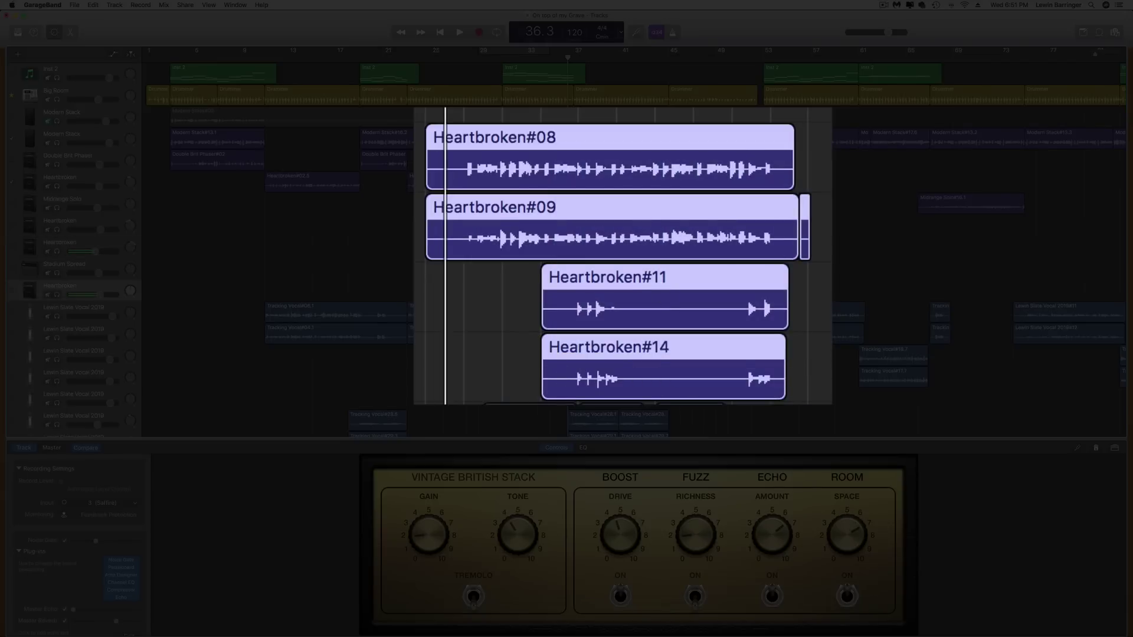
Deselect the guitar layer regions and listen to the full mix from bar 36 to about bar 45.
left_click(821, 229)
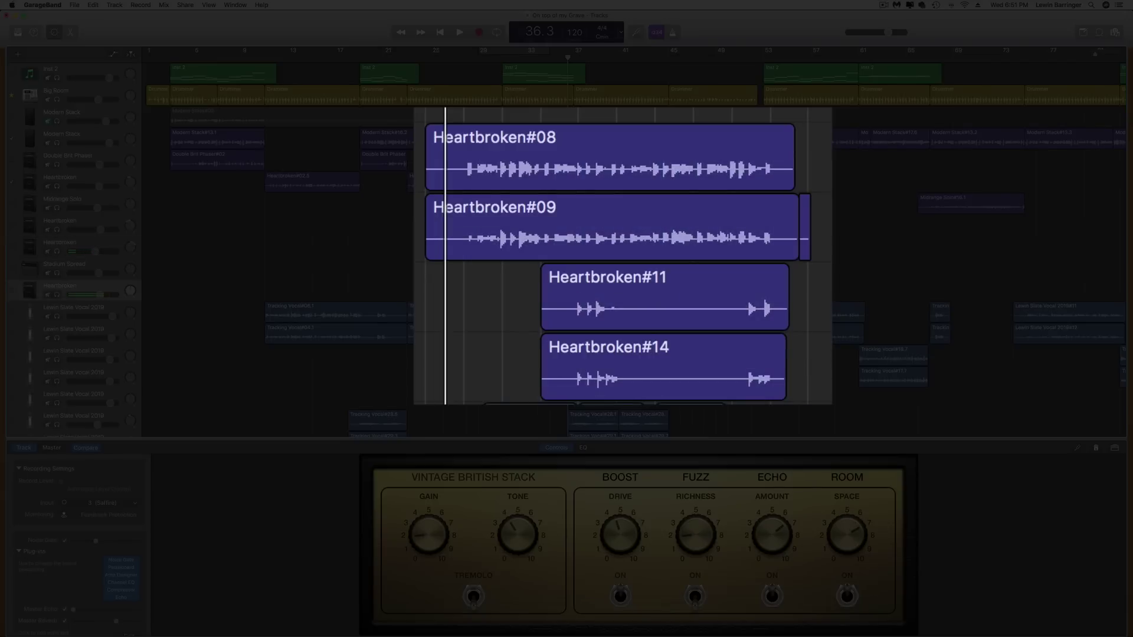
key("space")
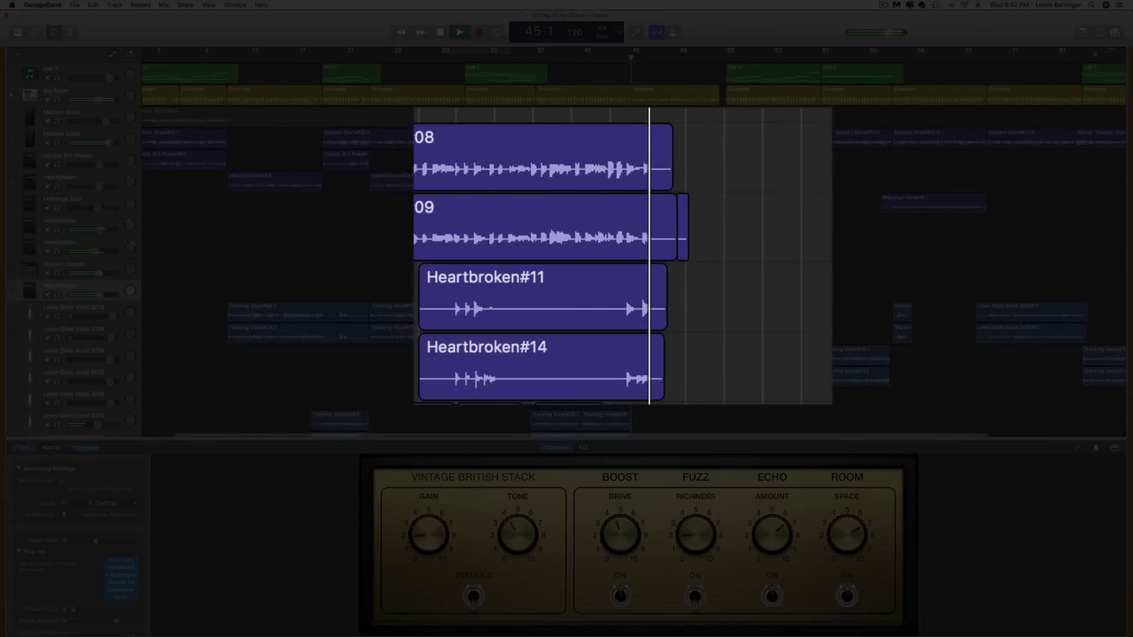
key("space")
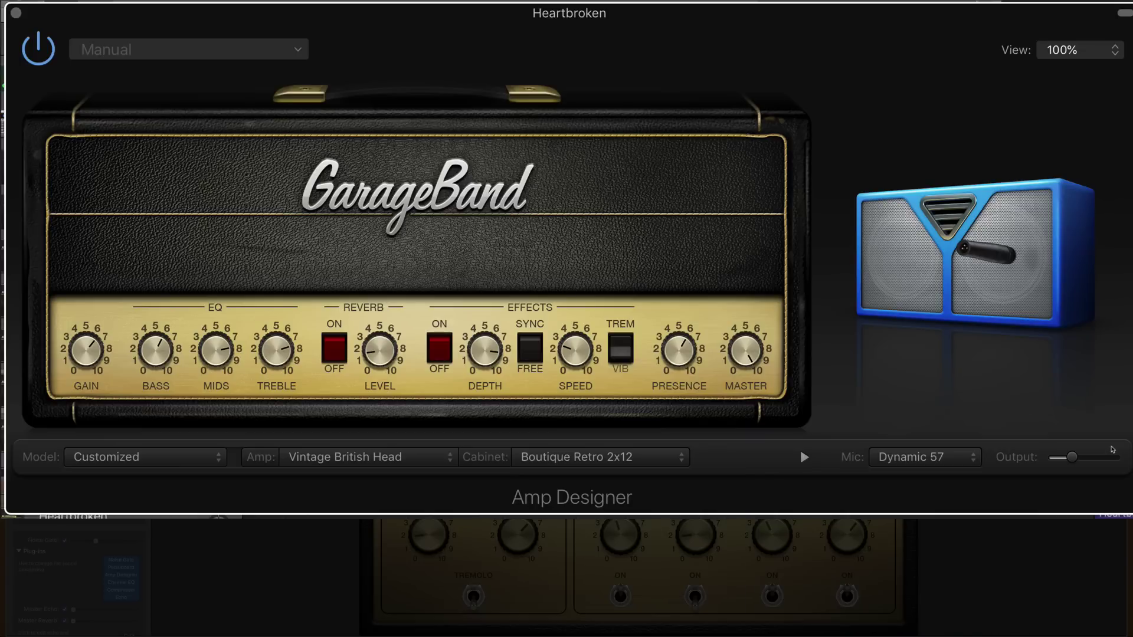
Compare the Amp Designer amp, cabinet and mic settings of the layered Heartbroken guitar tracks, closing the plug-in window again.
mouse_move(1105, 309)
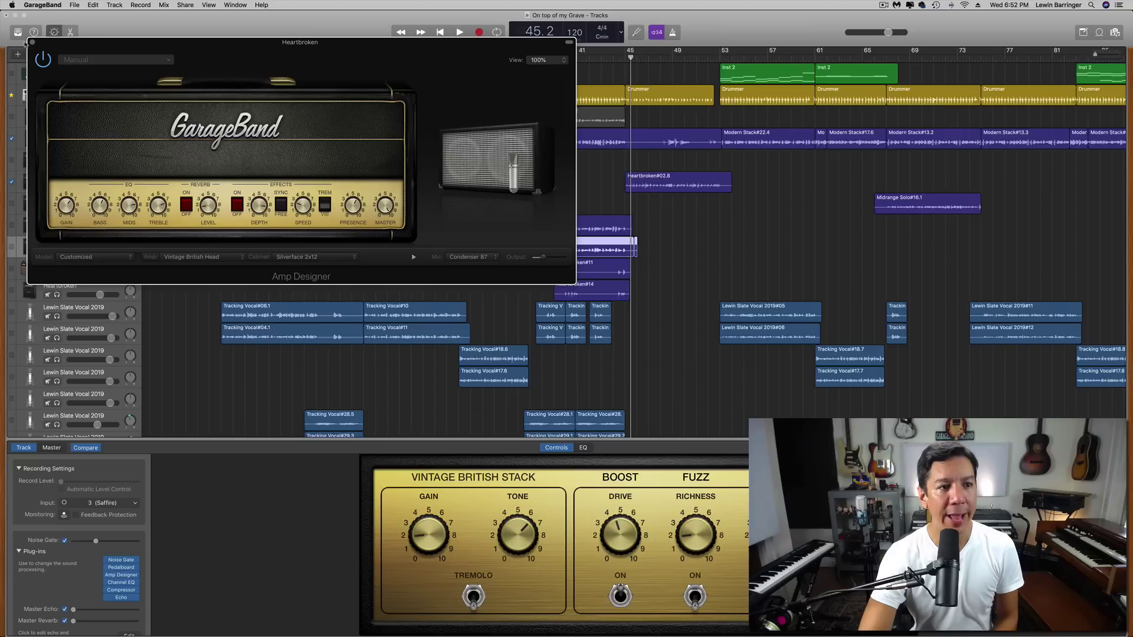
left_click(32, 42)
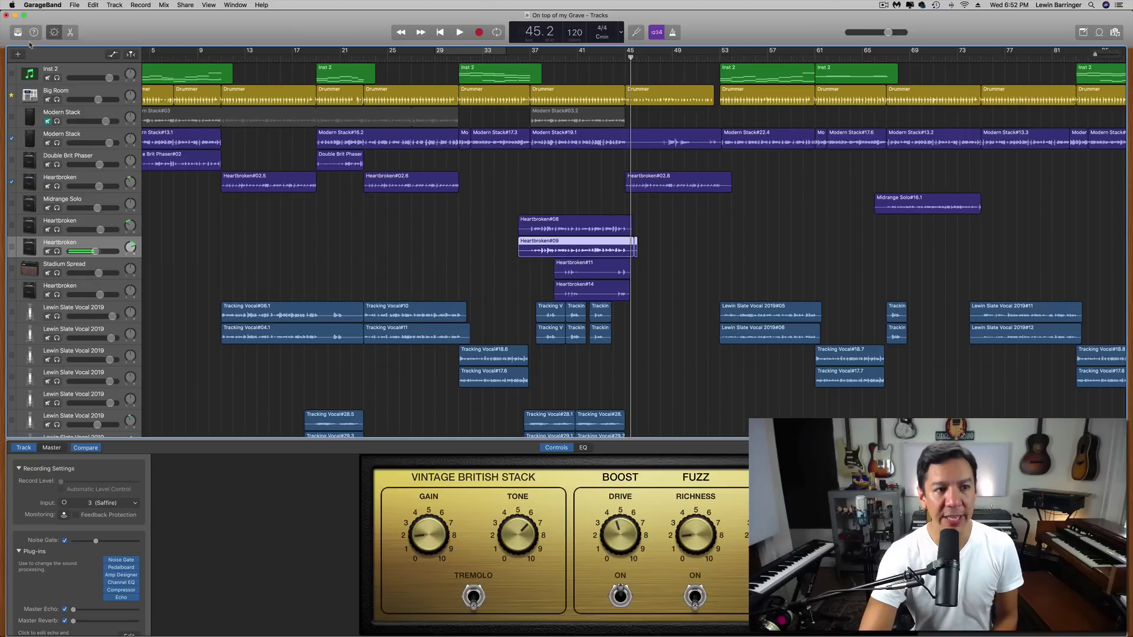
Solo the two Heartbroken tracks holding regions #08 and #09, listen from bar 38 to bar 41, and turn both solos off.
left_click(57, 230)
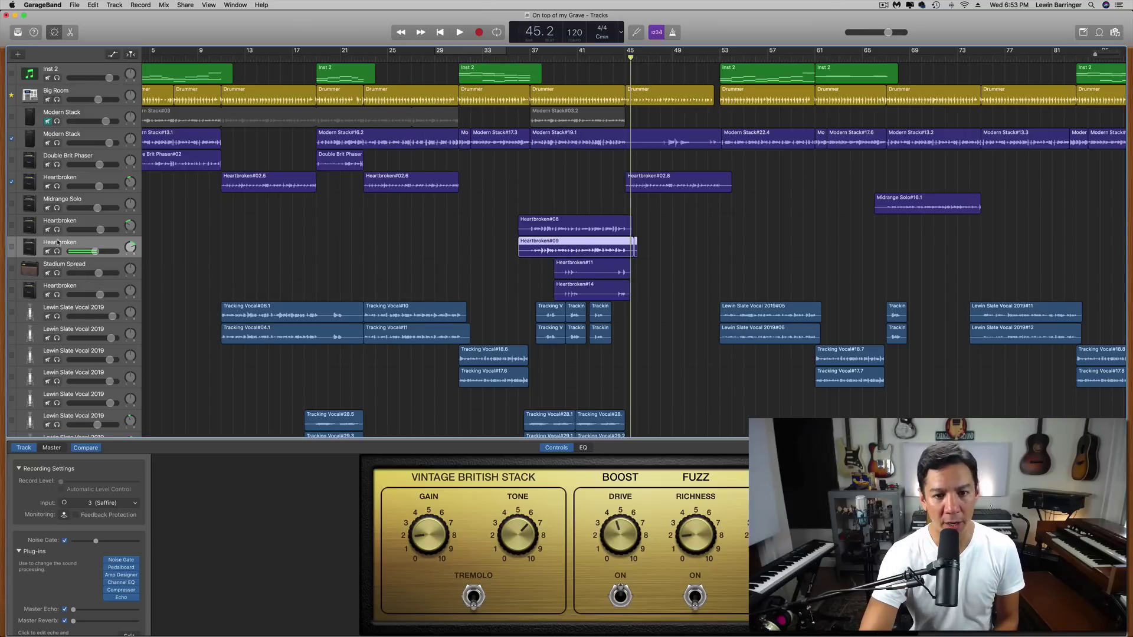
left_click(57, 251)
left_click(540, 59)
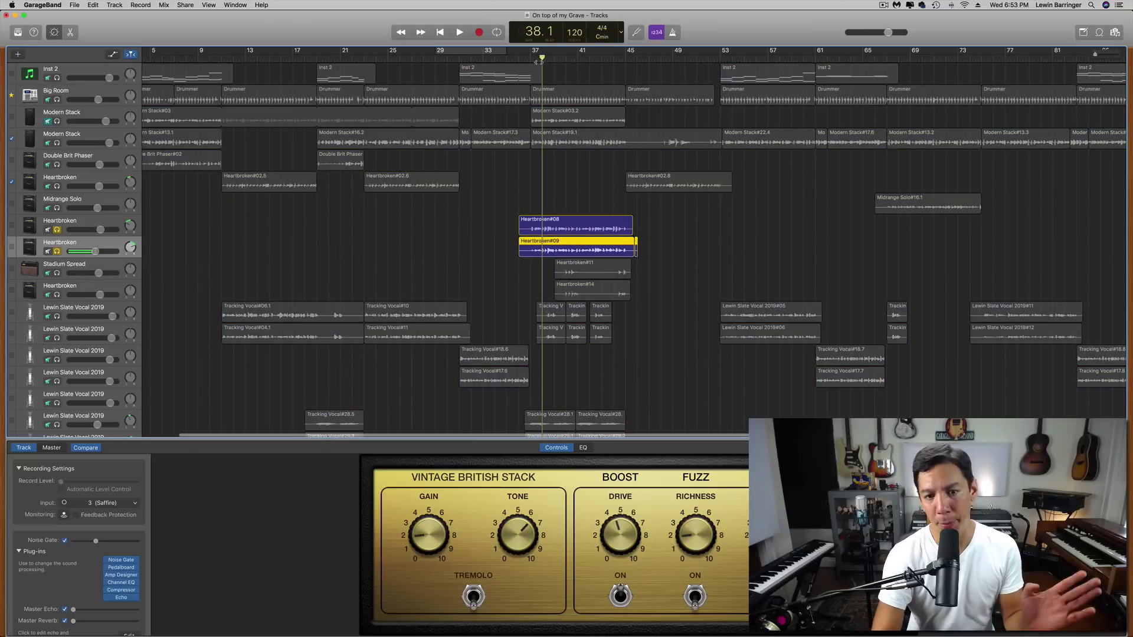
key("space")
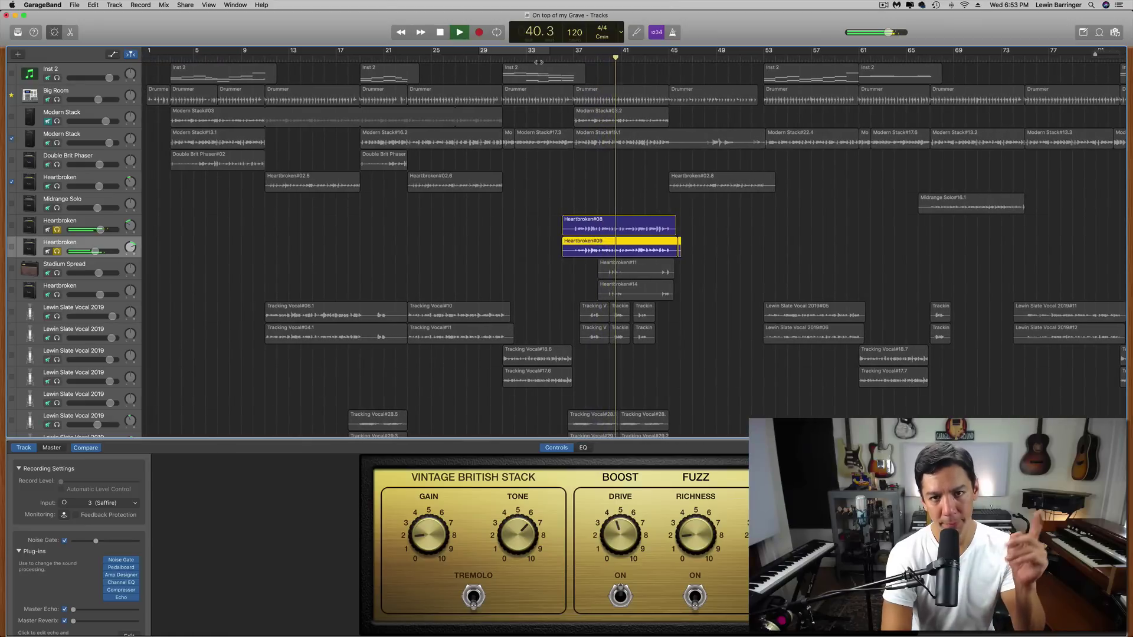
key("space")
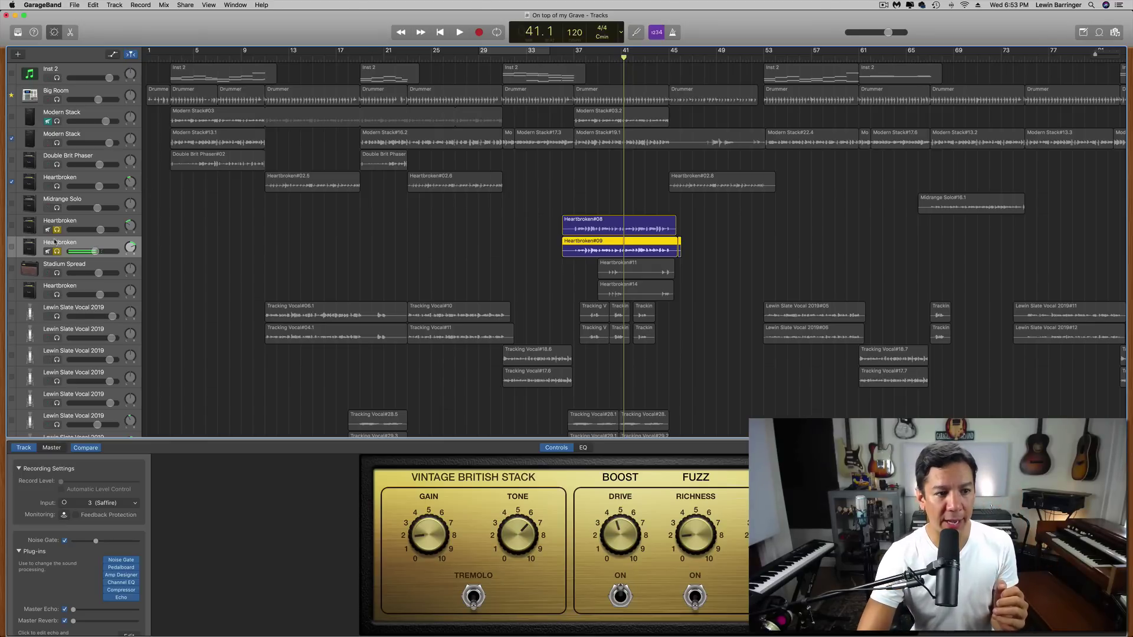
left_click(56, 230)
left_click(56, 251)
Solo the Stadium Spread track, listen to its guitar part from bar 39 to bar 41 and turn the solo off.
left_click(74, 272)
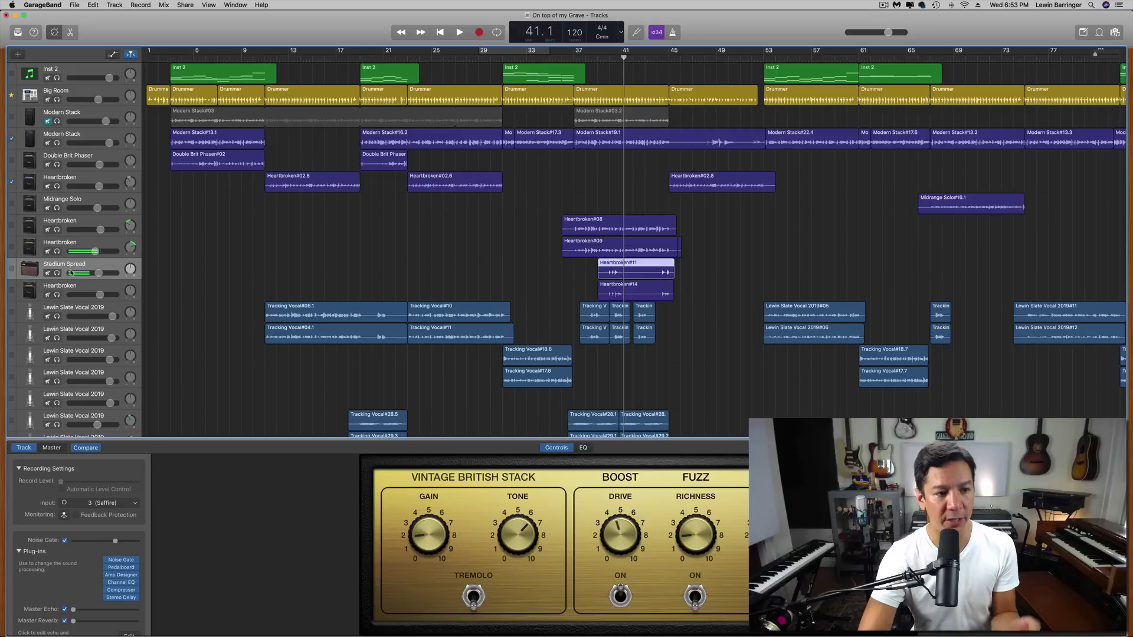
left_click(57, 273)
left_click_drag(624, 57, 606, 60)
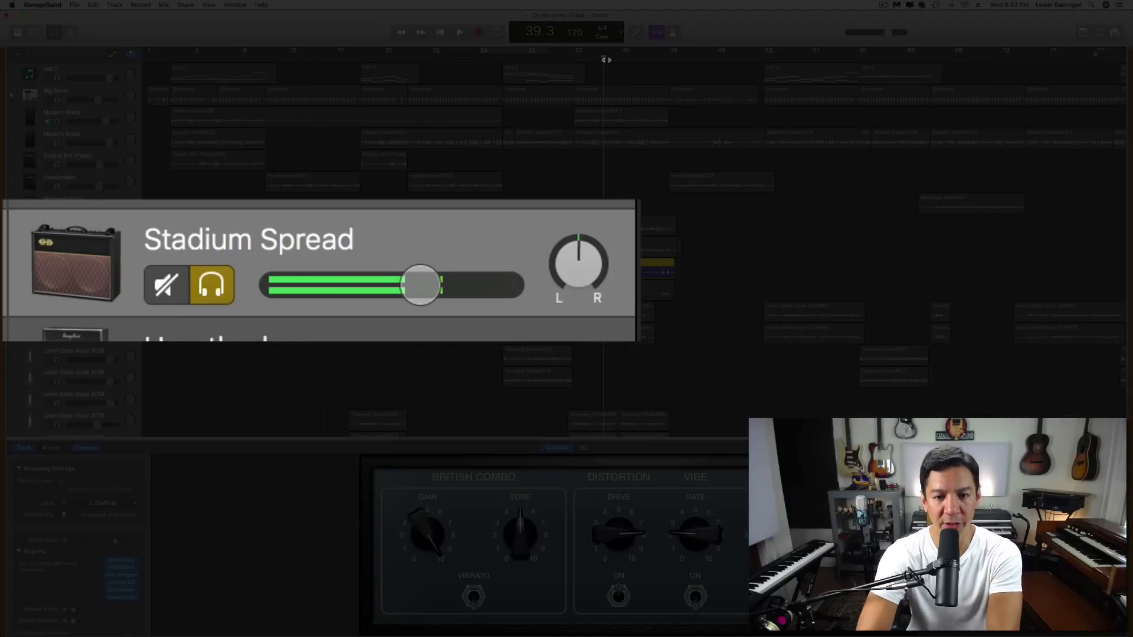
key("space")
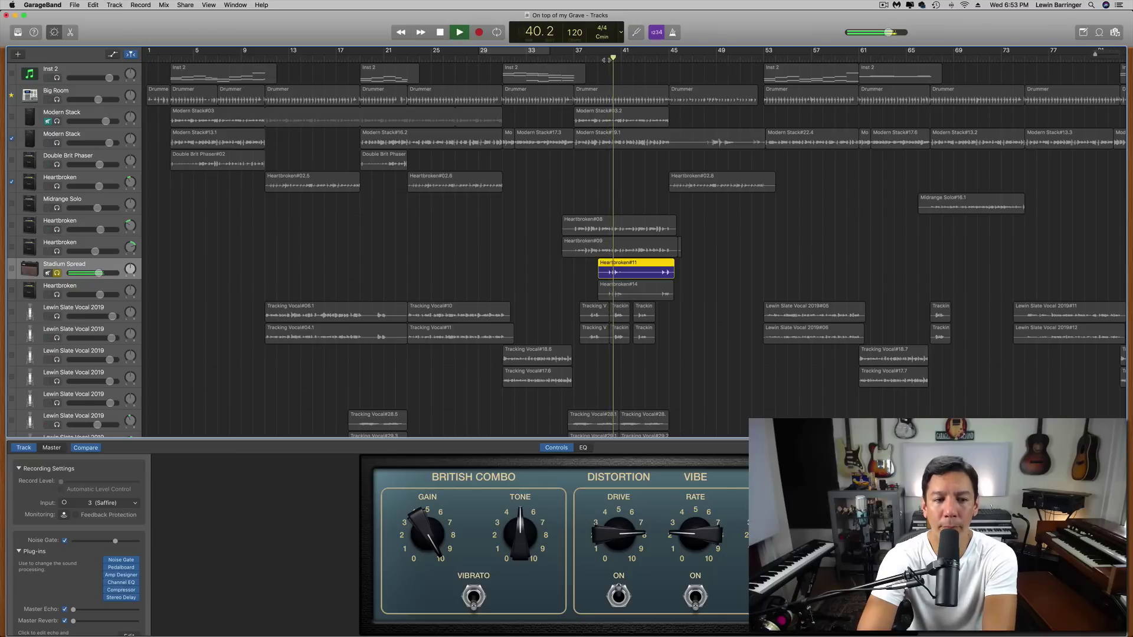
key("space")
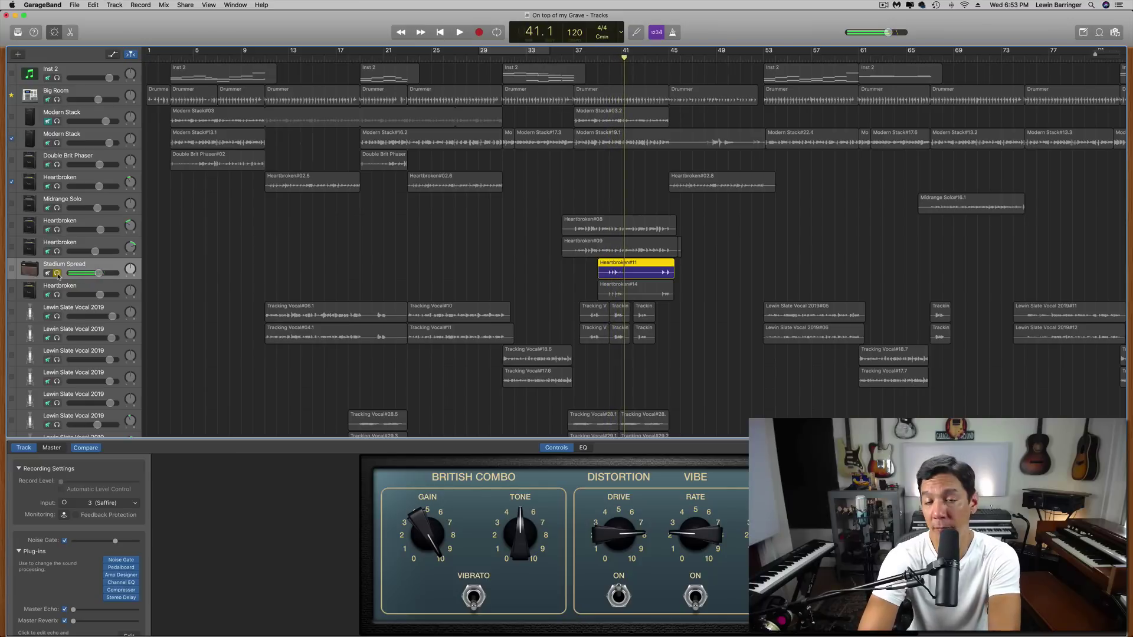
left_click(57, 273)
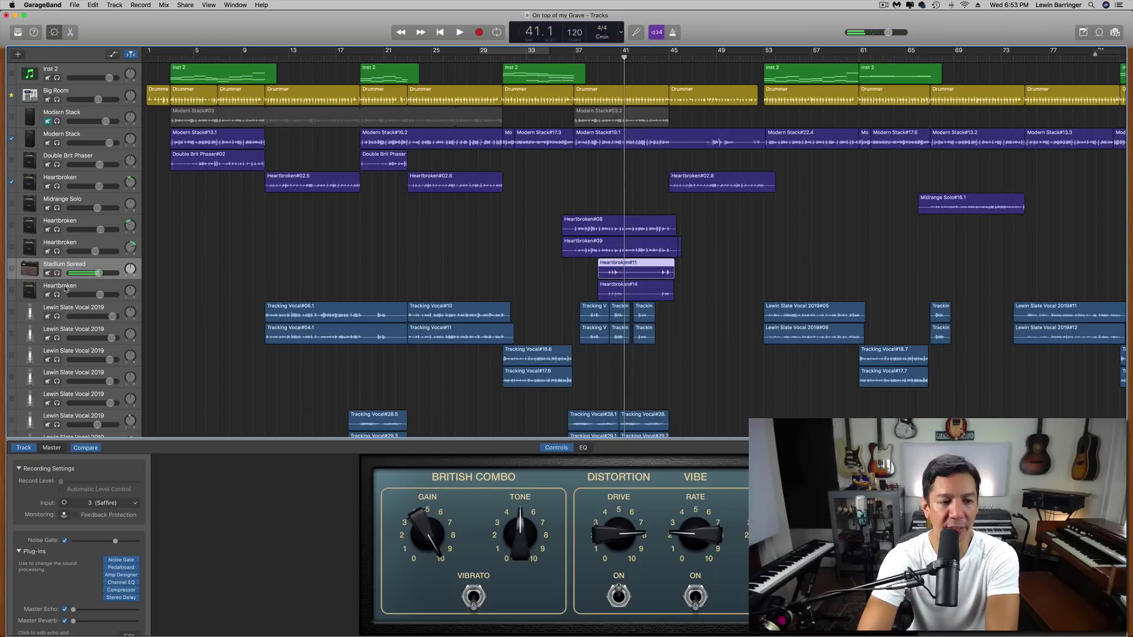
Solo the Heartbroken track below Stadium Spread and inspect its Amp Designer settings, closing the plug-in window again.
left_click(66, 288)
key("s")
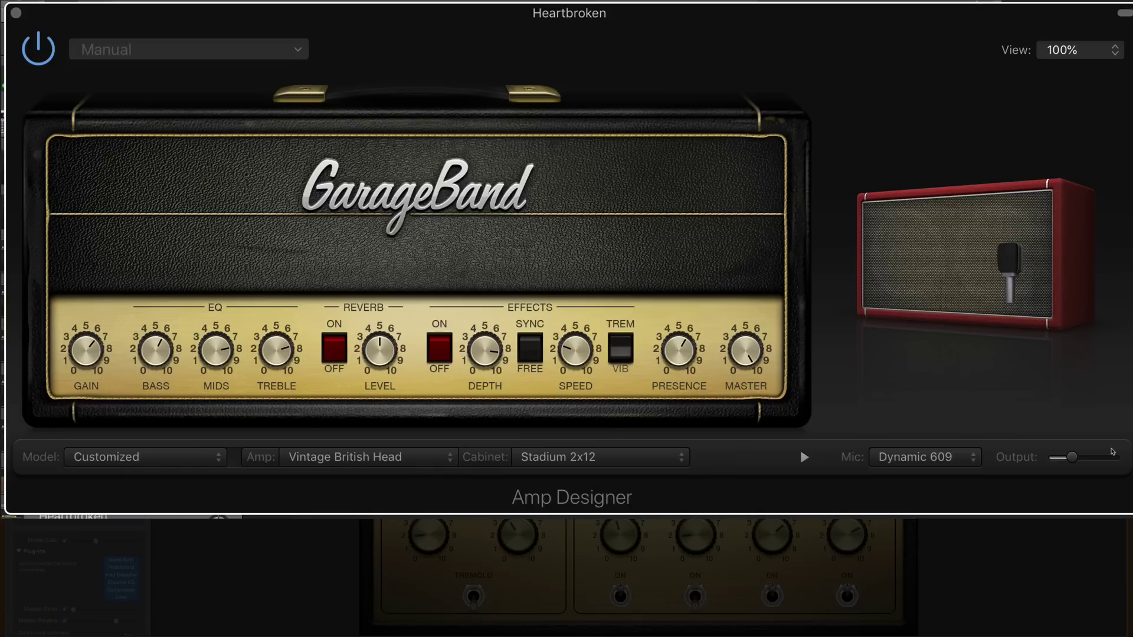
mouse_move(1052, 372)
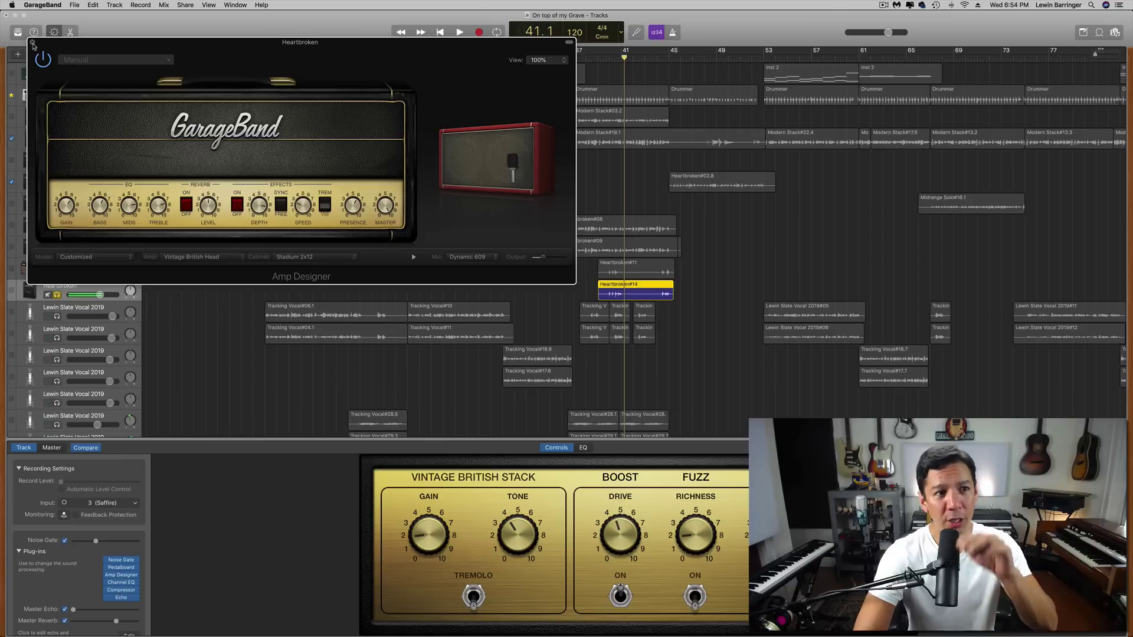
left_click(16, 12)
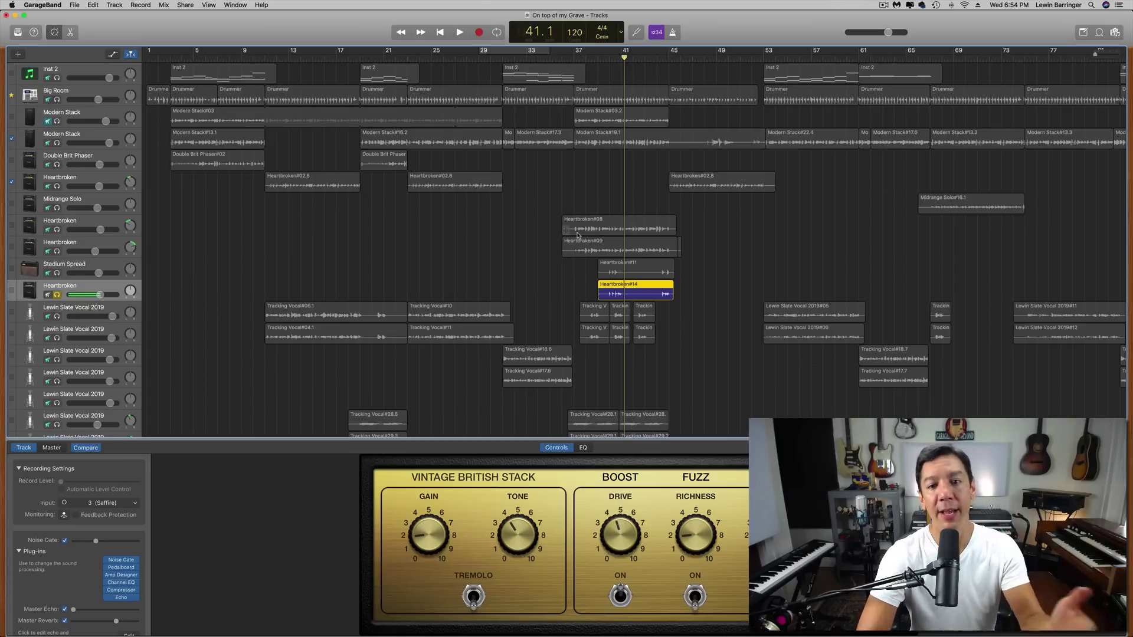
Highlight the four layered guitar regions, clear the selection and turn off the solo on the Heartbroken#14 region's track.
left_click_drag(629, 210, 639, 288)
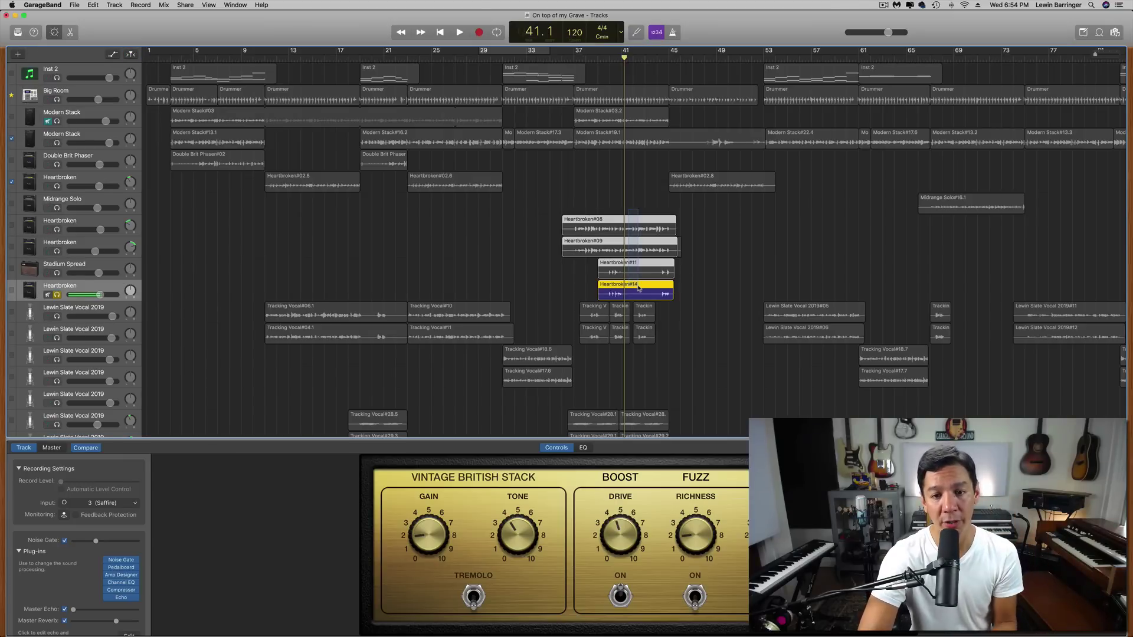
left_click(735, 277)
left_click(57, 294)
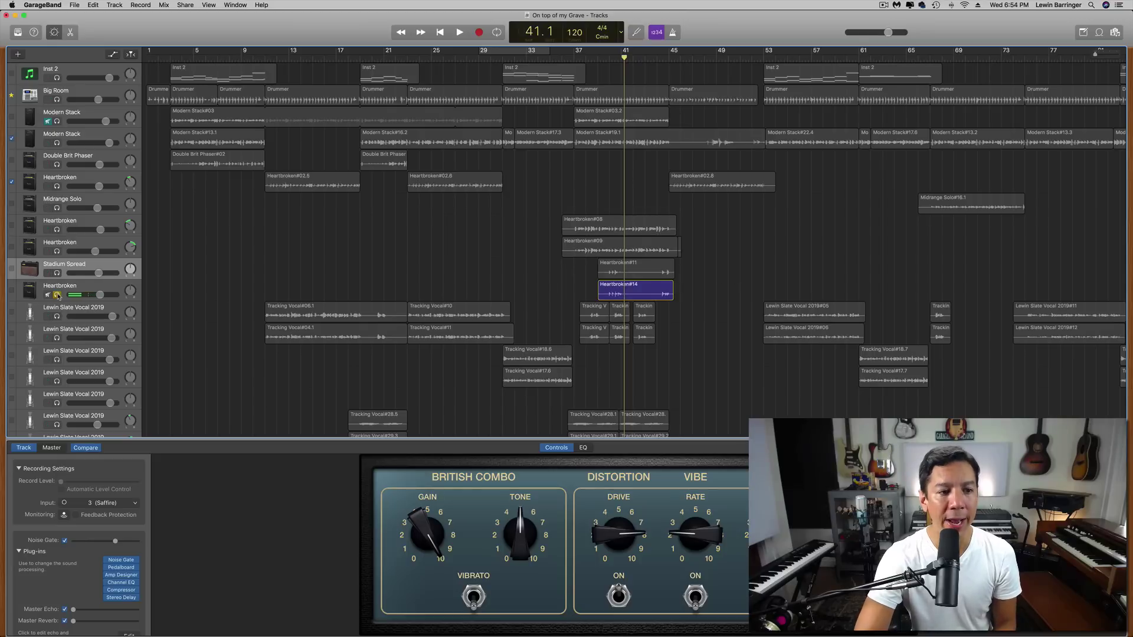
Move the playhead back to bar 37, select regions Heartbroken#11 and #14, and play the full mix to about bar 41.
key("comma")
key("comma")
key("comma")
key("comma")
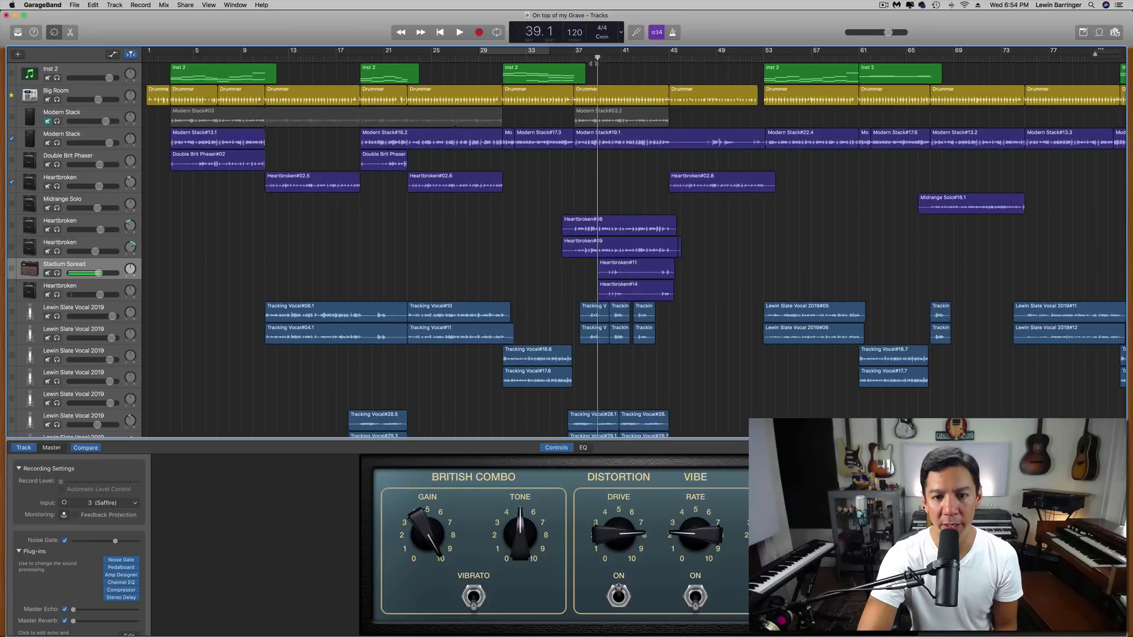
left_click_drag(720, 265, 621, 293)
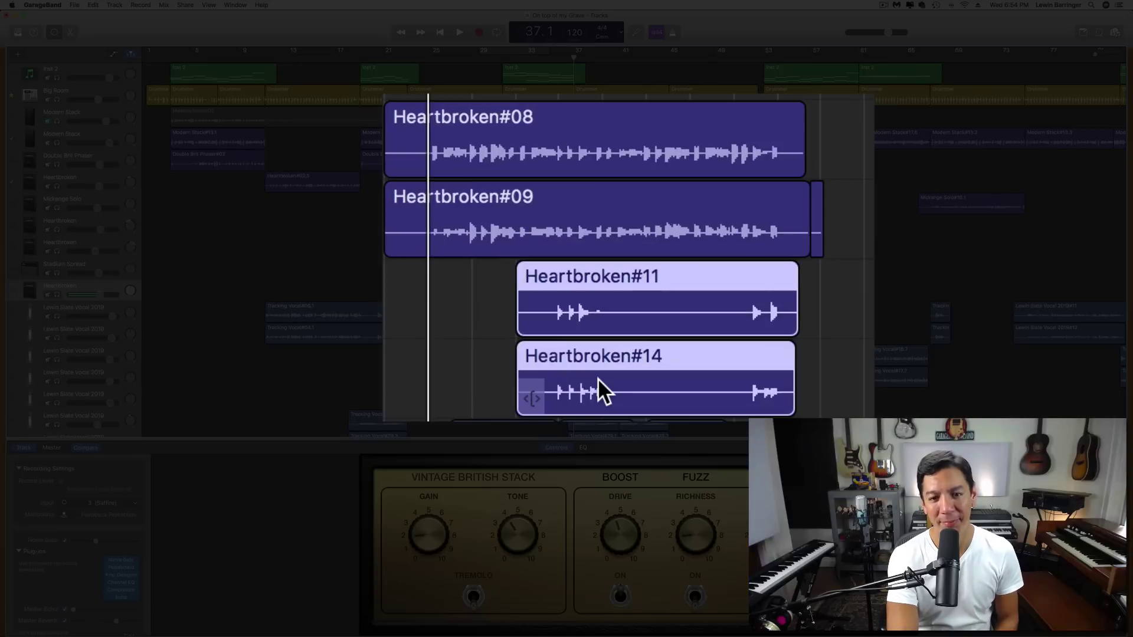
key("space")
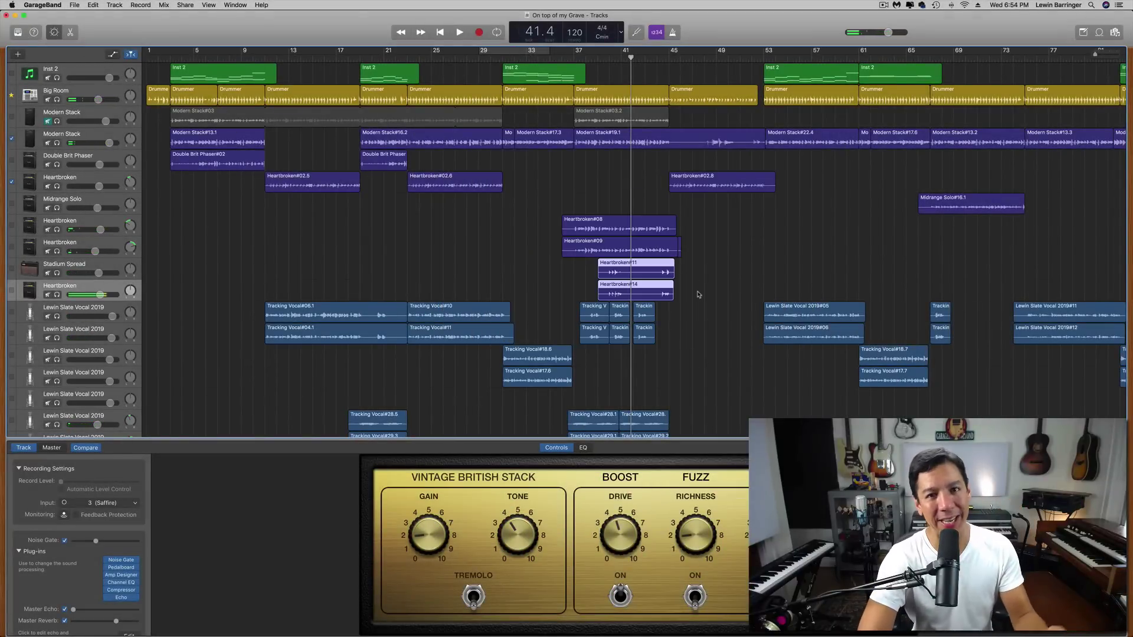
Solo the Ascension Arp 02 track among the atmospheric loops, listen from bar 45 to bar 48 and turn the solo off.
scroll(682, 346, "down", 10)
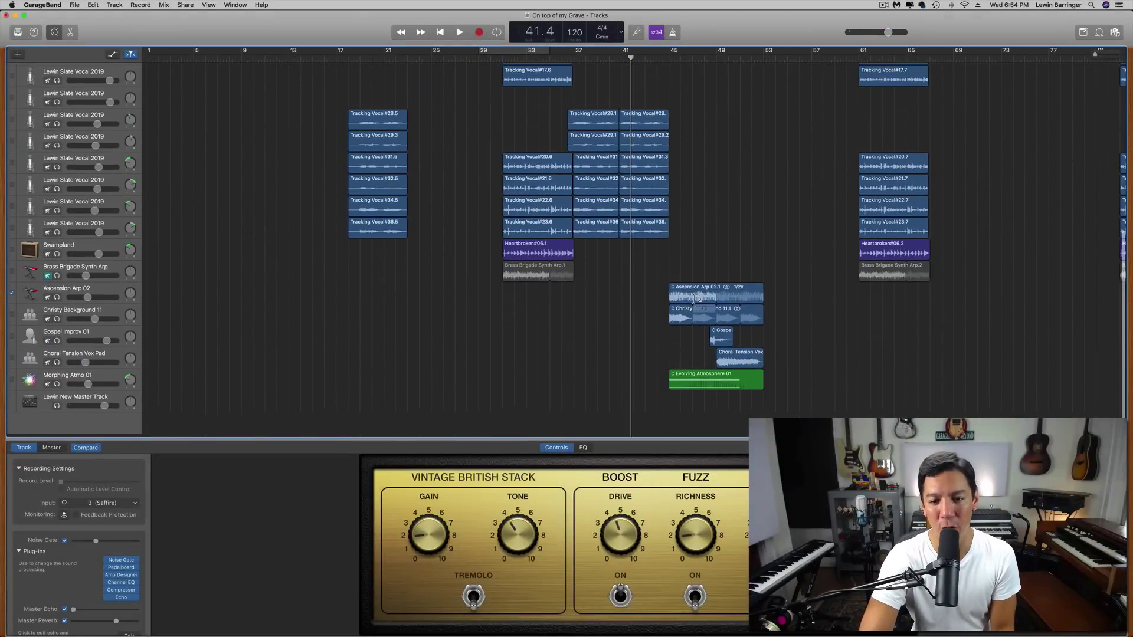
left_click(742, 388)
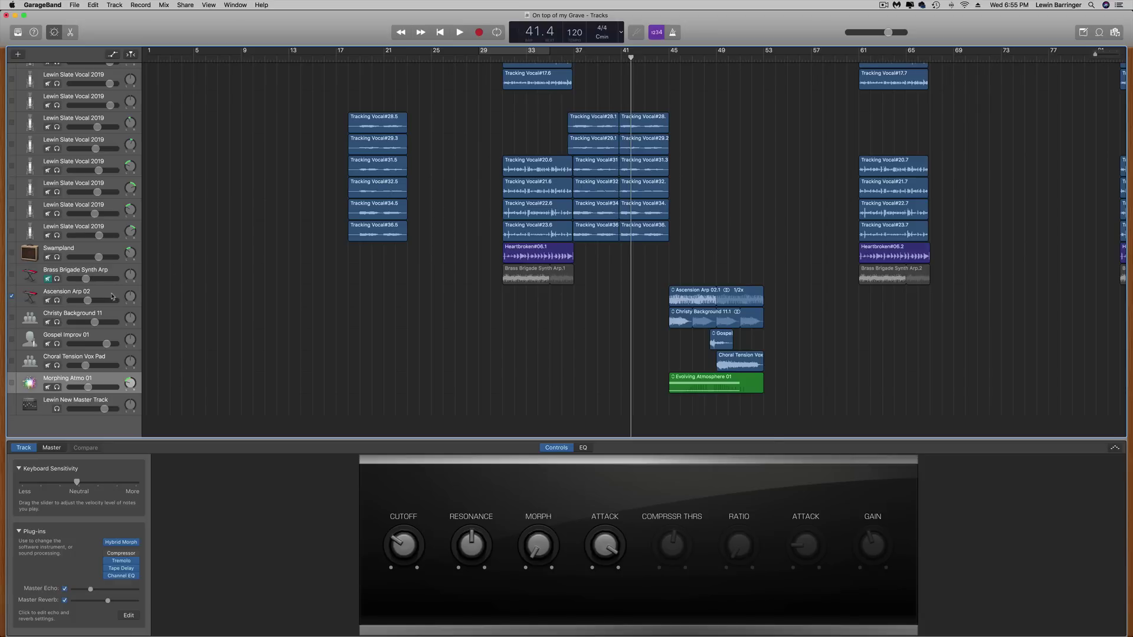
left_click(108, 291)
left_click(668, 60)
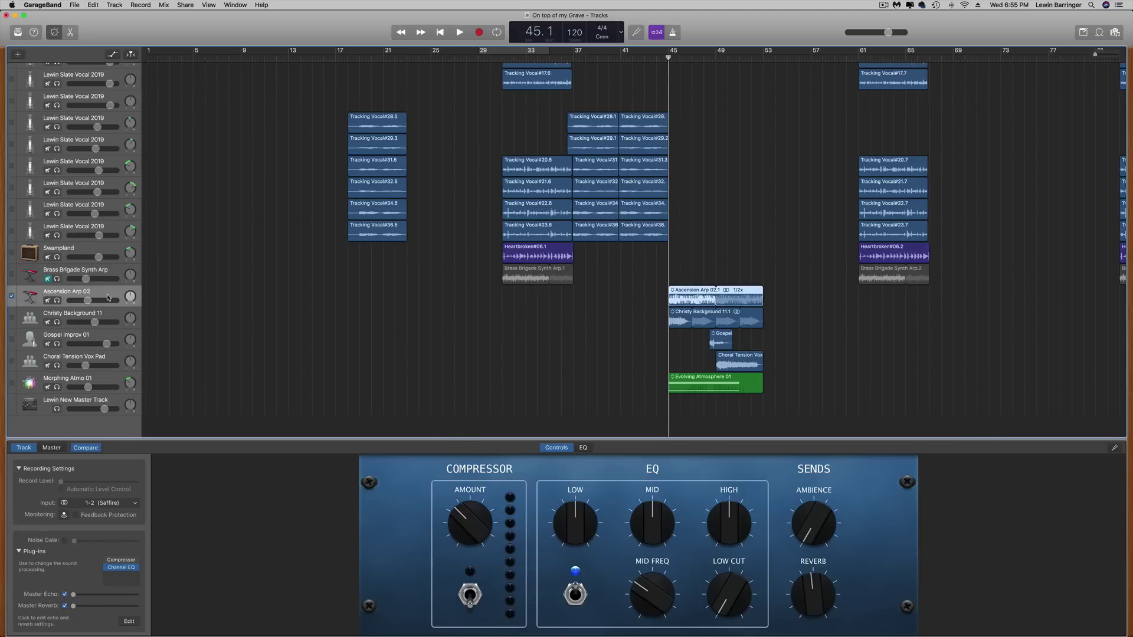
left_click(58, 300)
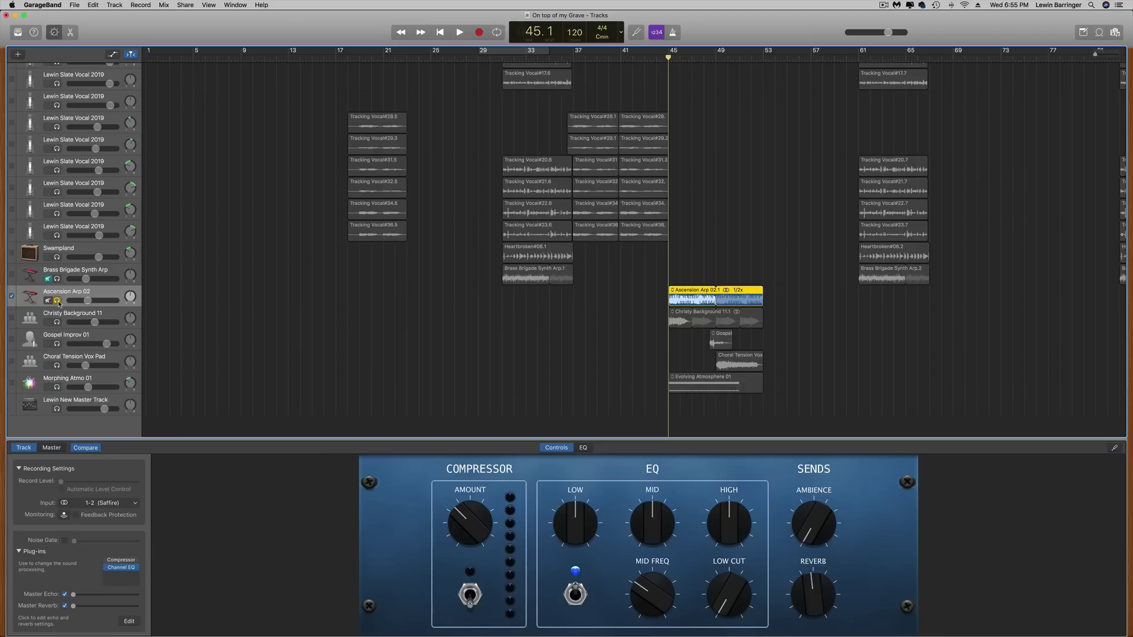
key("space")
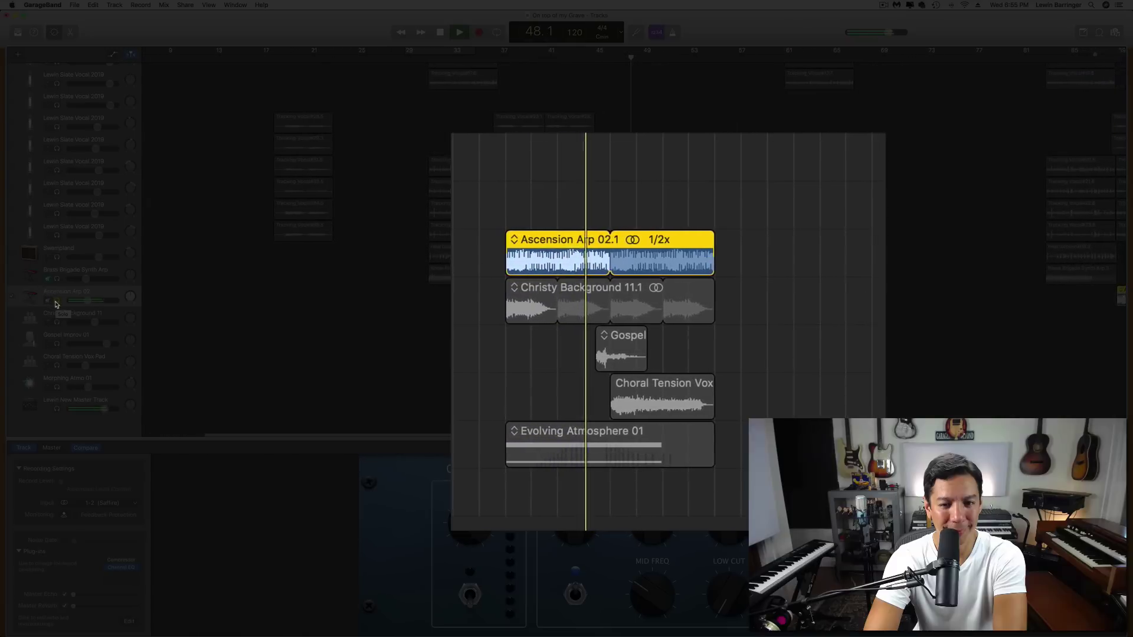
left_click(56, 301)
key("space")
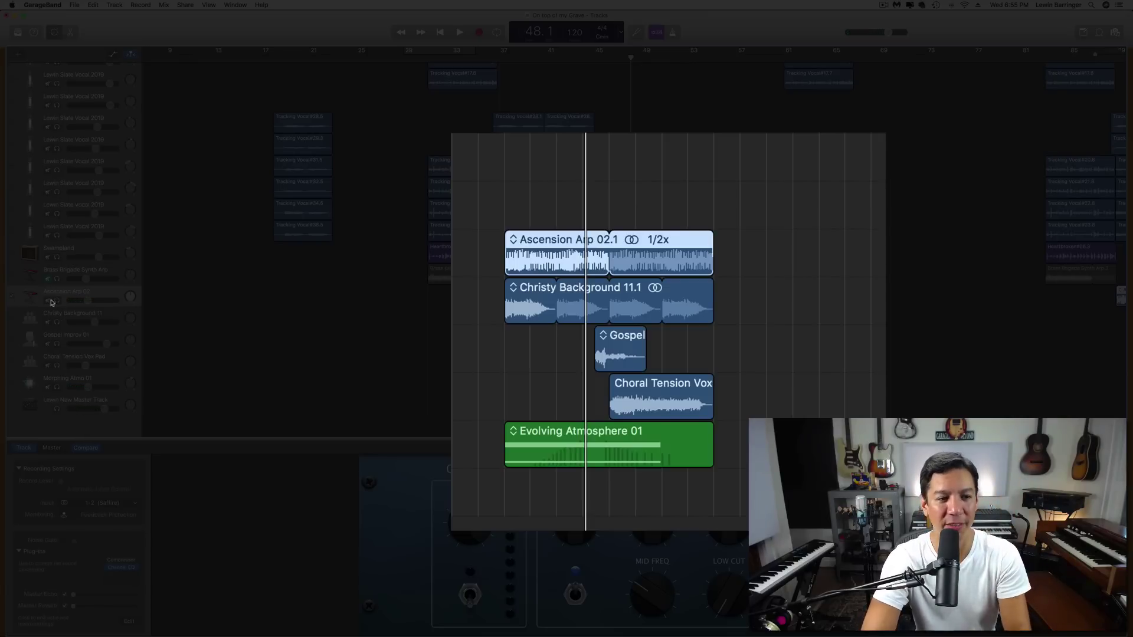
Solo the Christy Background 11 track and listen to its loop from bar 45 to the end of bar 46.
left_click(58, 323)
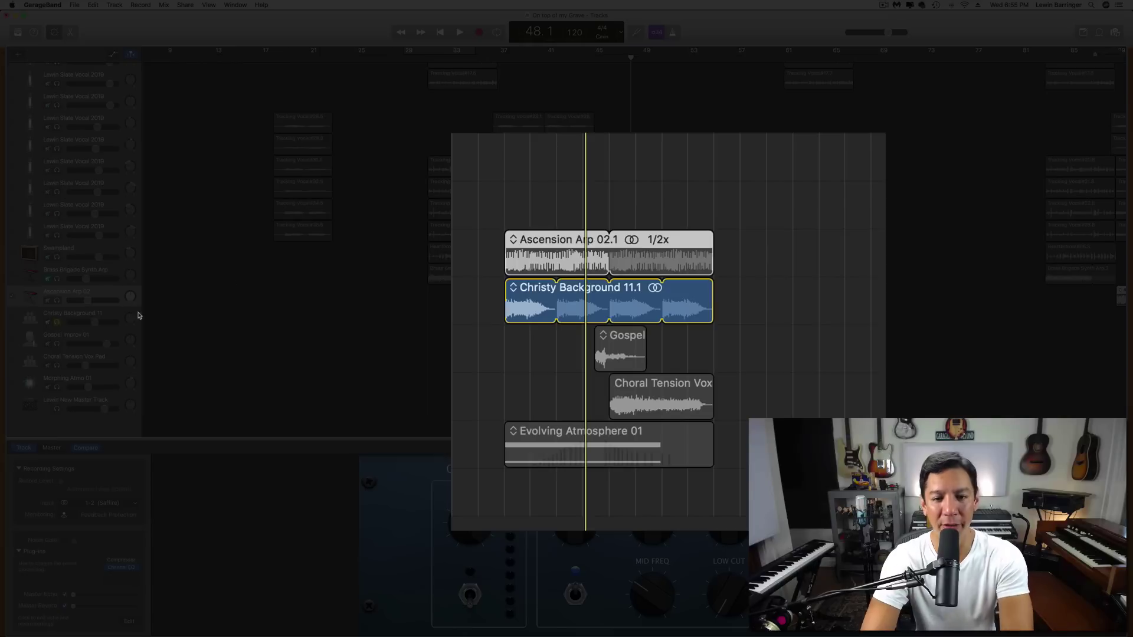
left_click(594, 59)
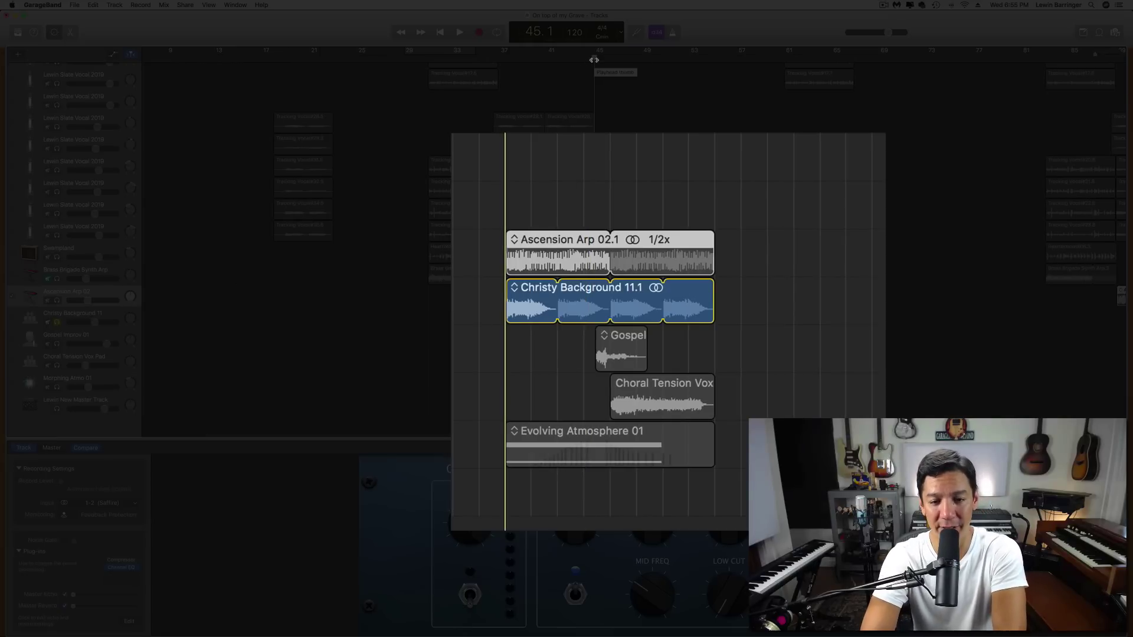
key("space")
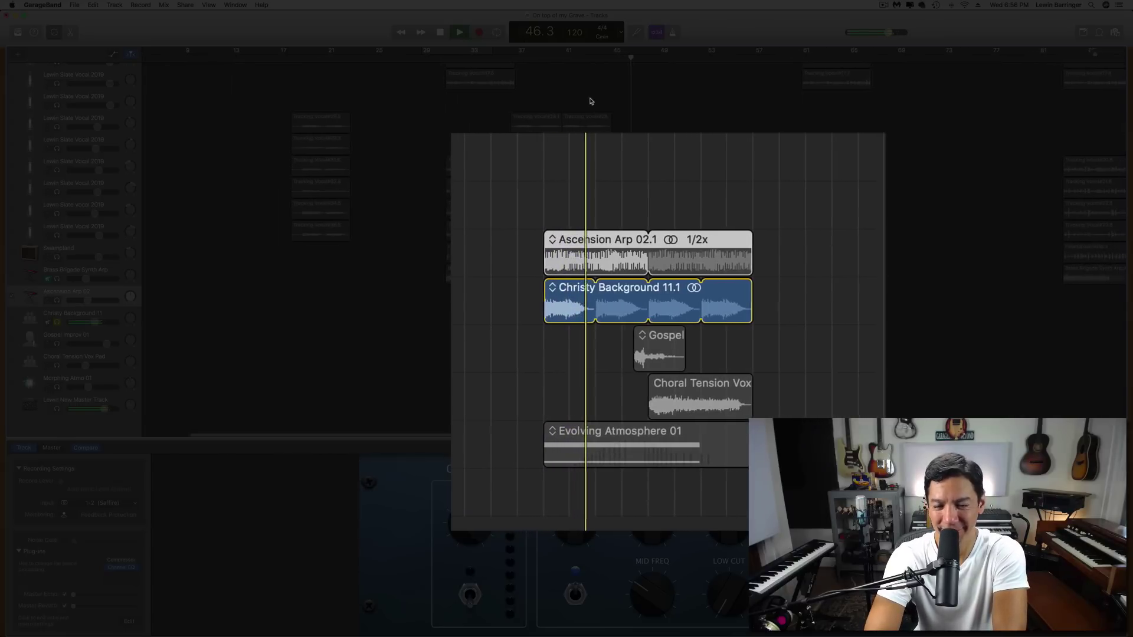
key("space")
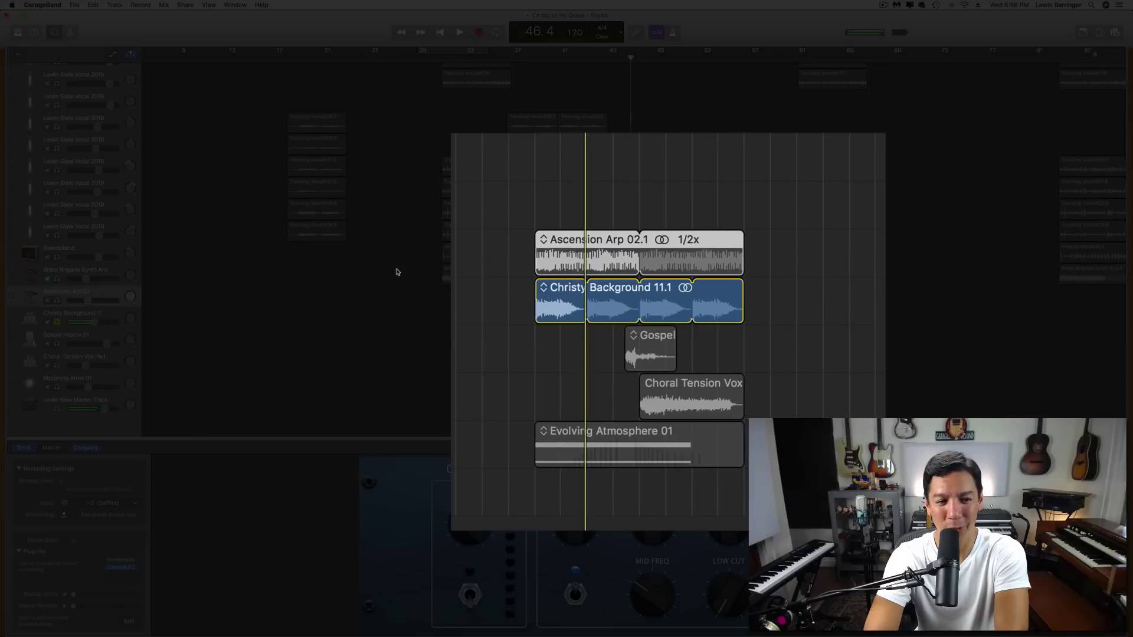
Switch the solo from Christy Background 11 to the Gospel Improv 01 track and listen from bar 48 to bar 50.
left_click(90, 340)
left_click_drag(628, 56, 646, 56)
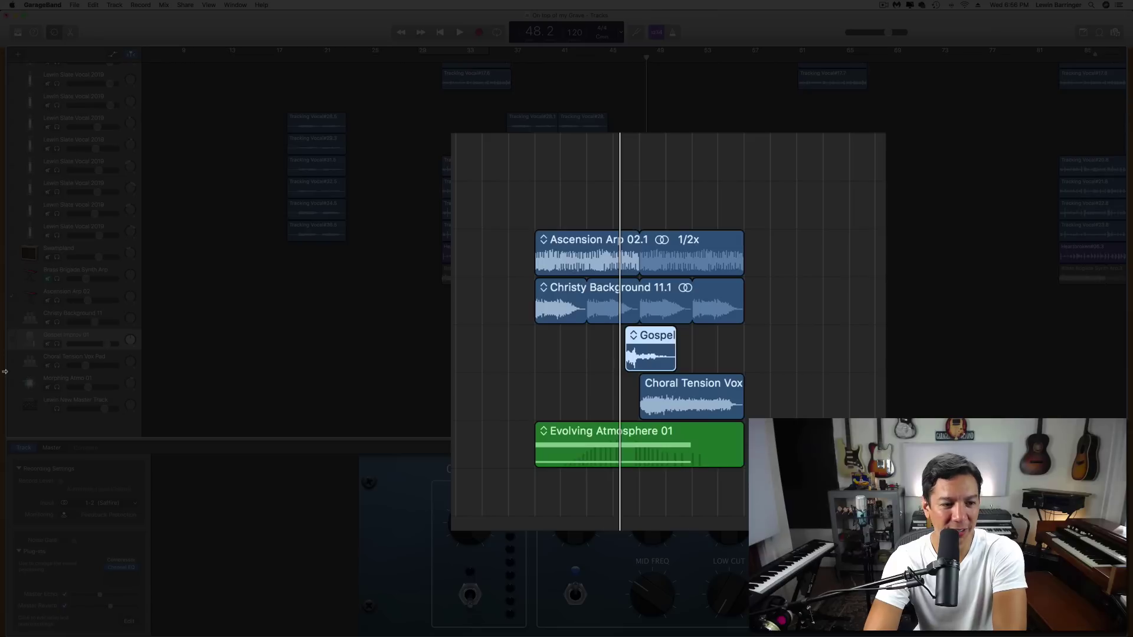
left_click(58, 346)
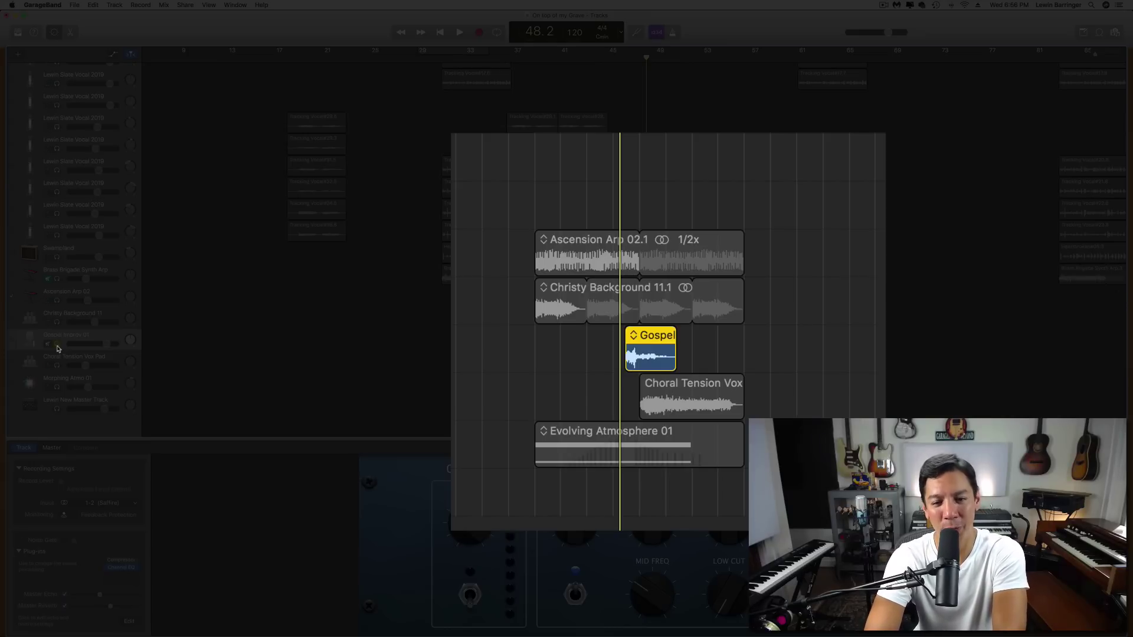
key("space")
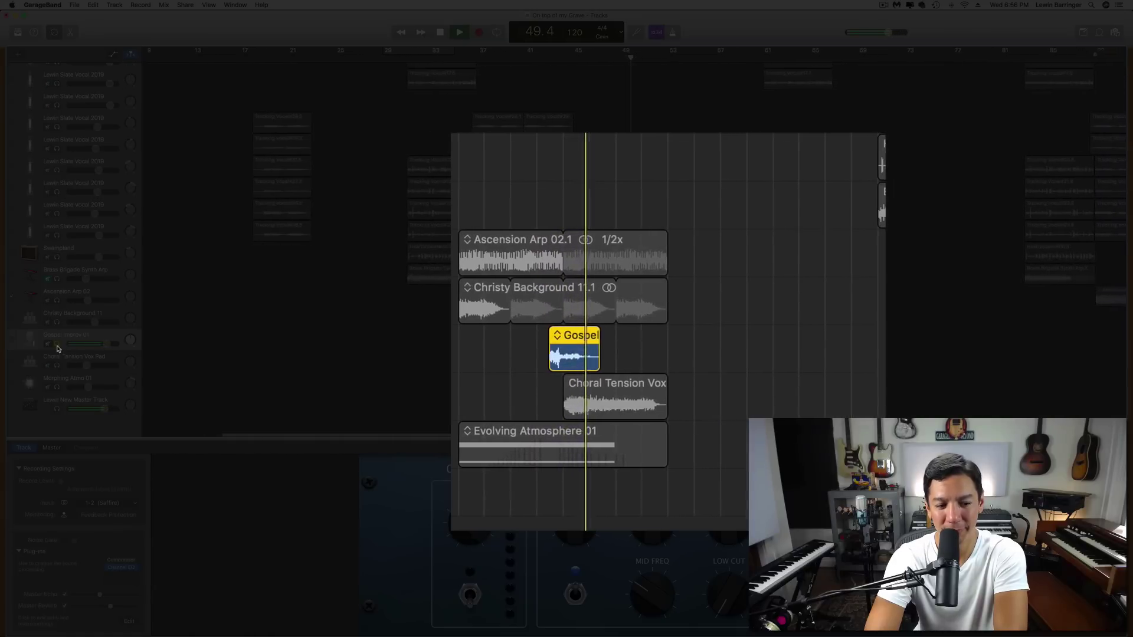
key("space")
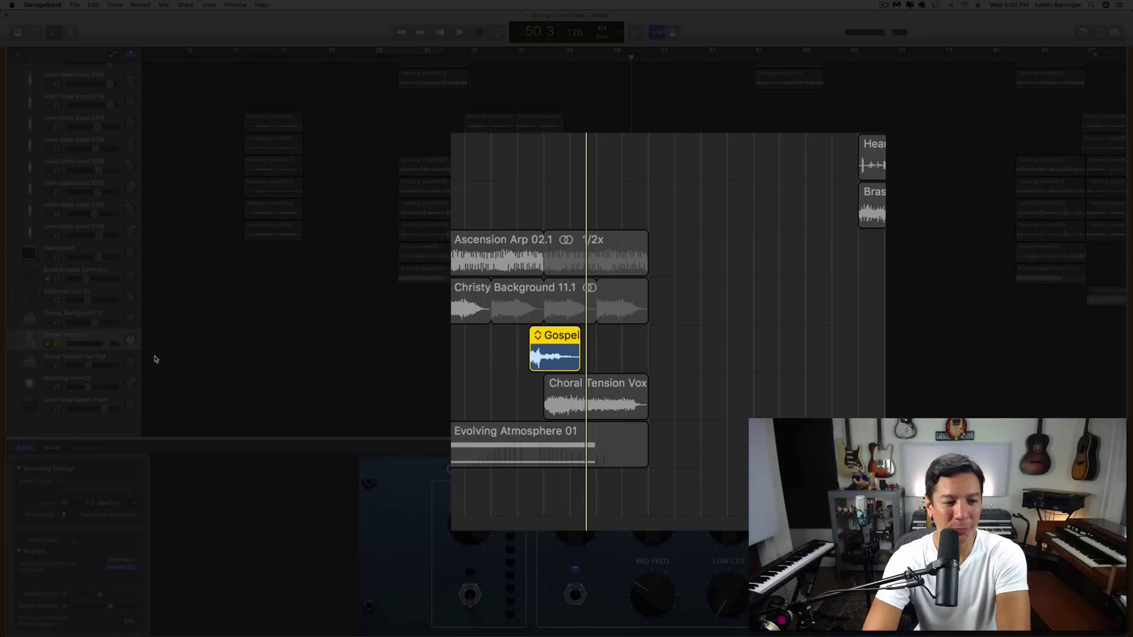
Solo Choral Tension Vox Pad together with Gospel Improv 01, listen from bar 48 to bar 53 and turn both solos off.
left_click(56, 367)
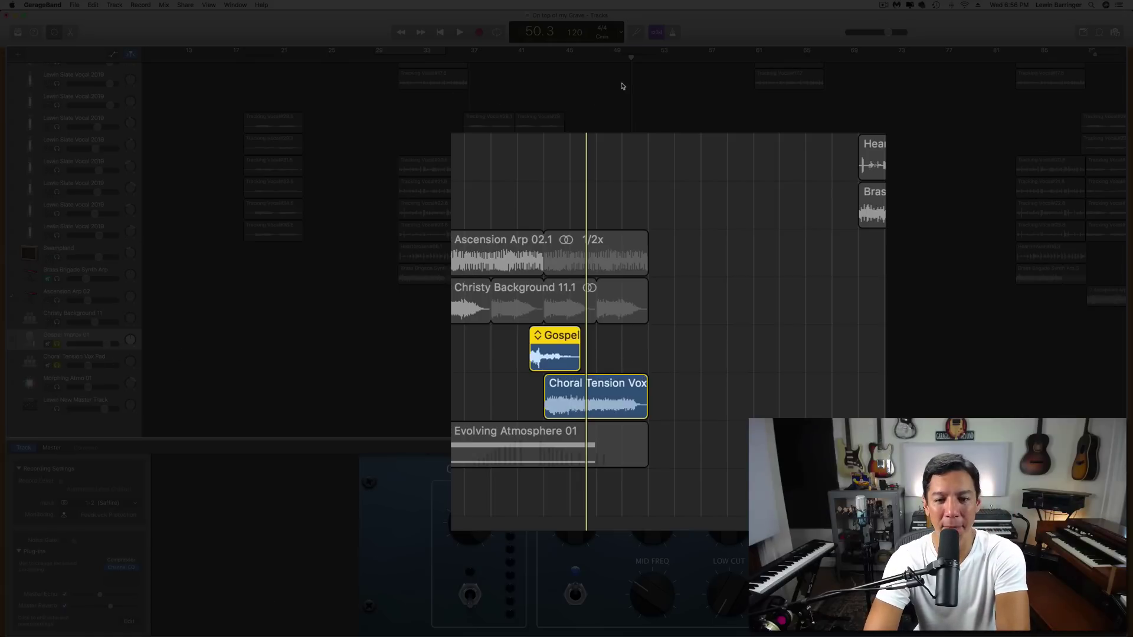
left_click(598, 61)
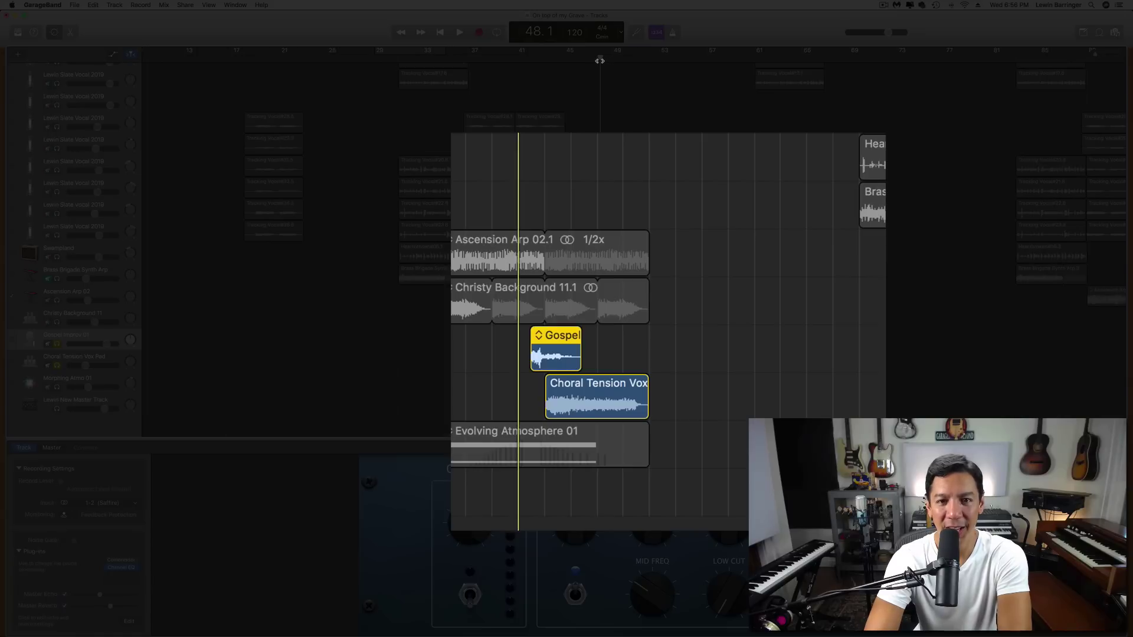
left_click_drag(603, 60, 606, 61)
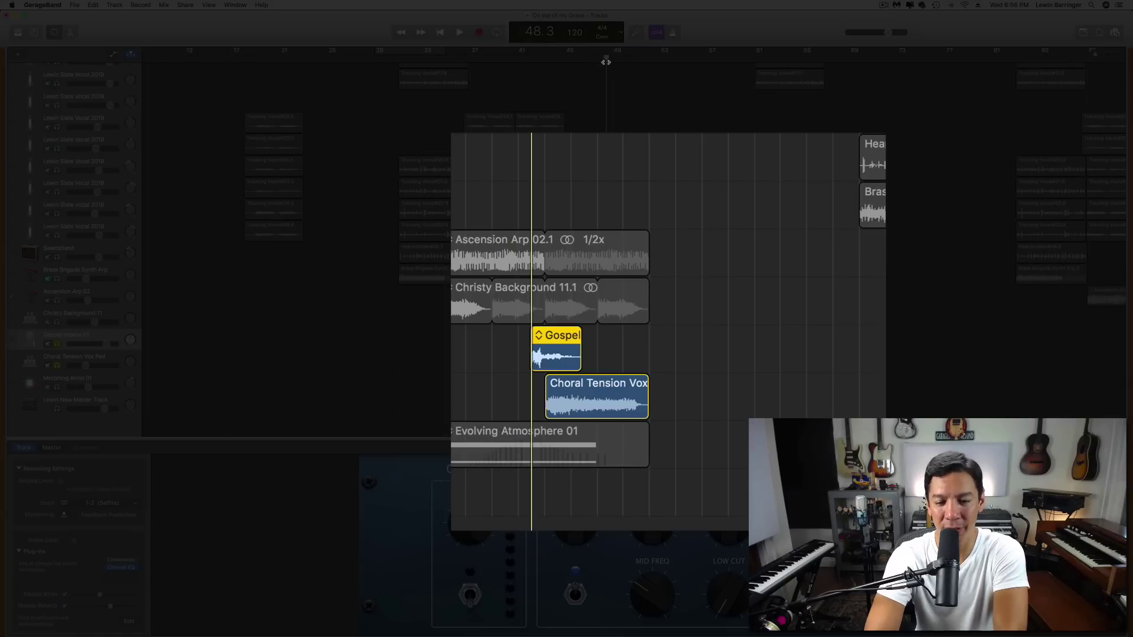
key("space")
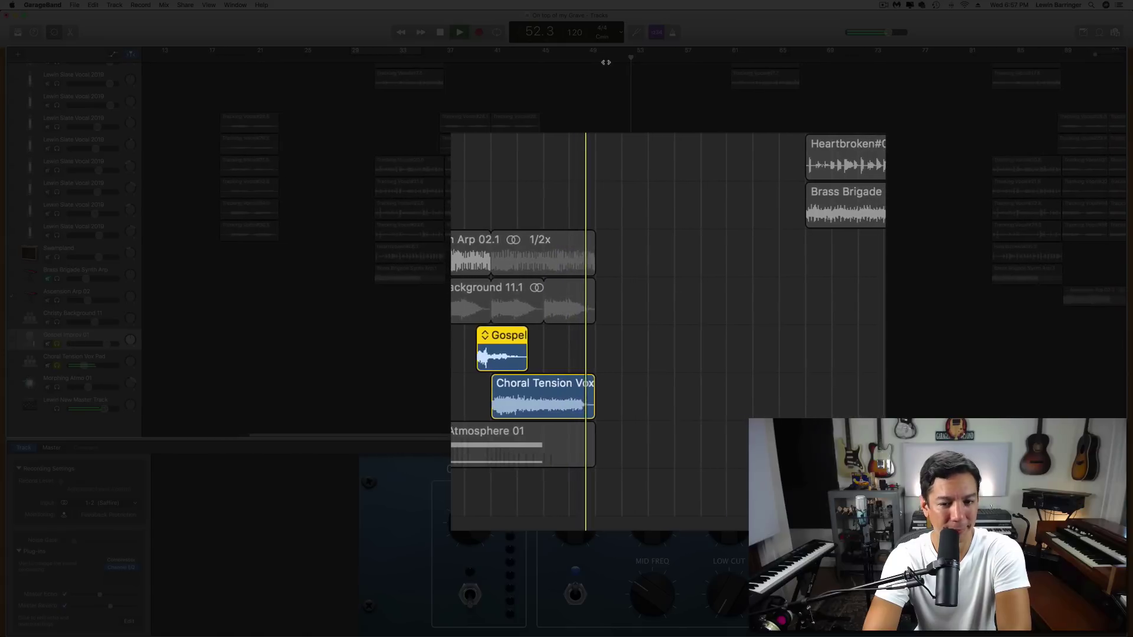
key("space")
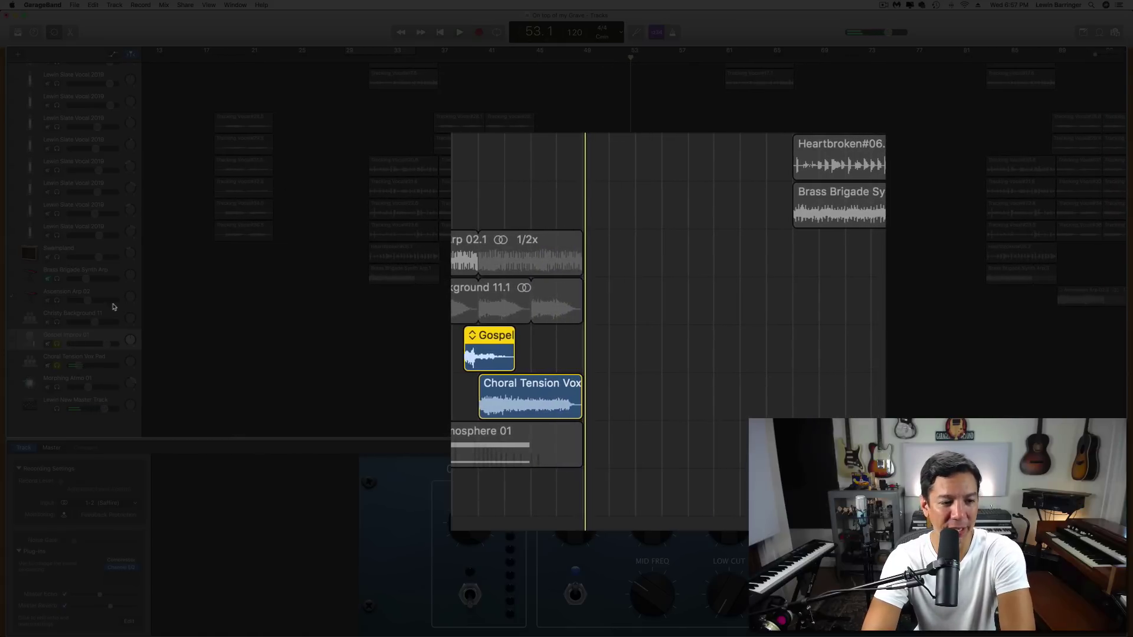
left_click(57, 344)
left_click(58, 367)
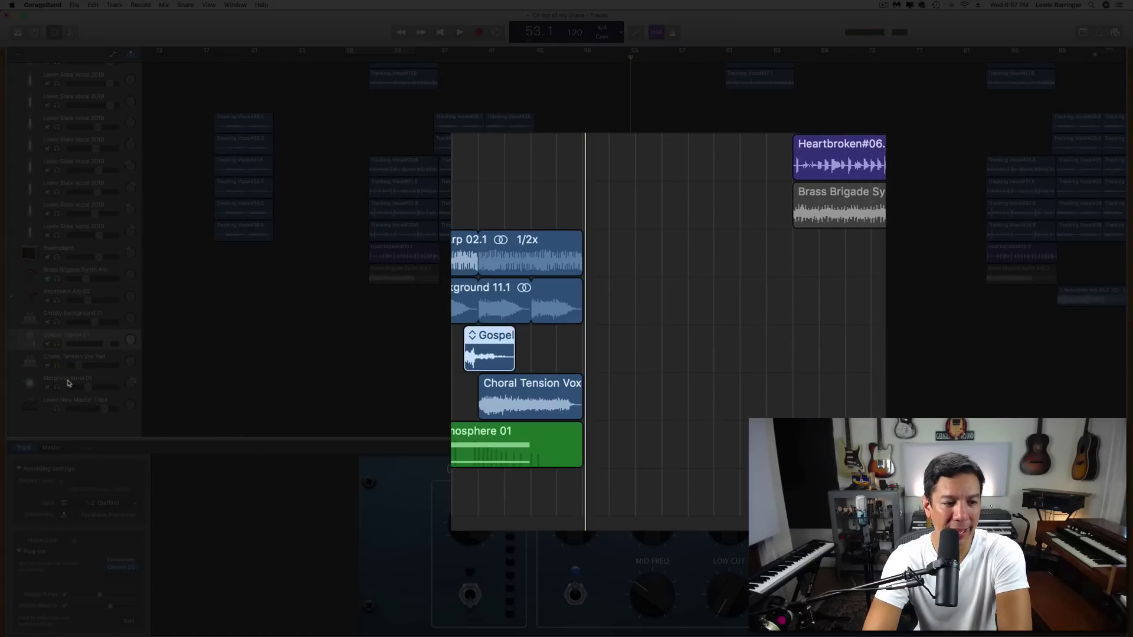
Solo the Morphing Atmo 01 track and show the track automation to examine the pan curve on its Evolving Atmosphere 01 region.
left_click(67, 383)
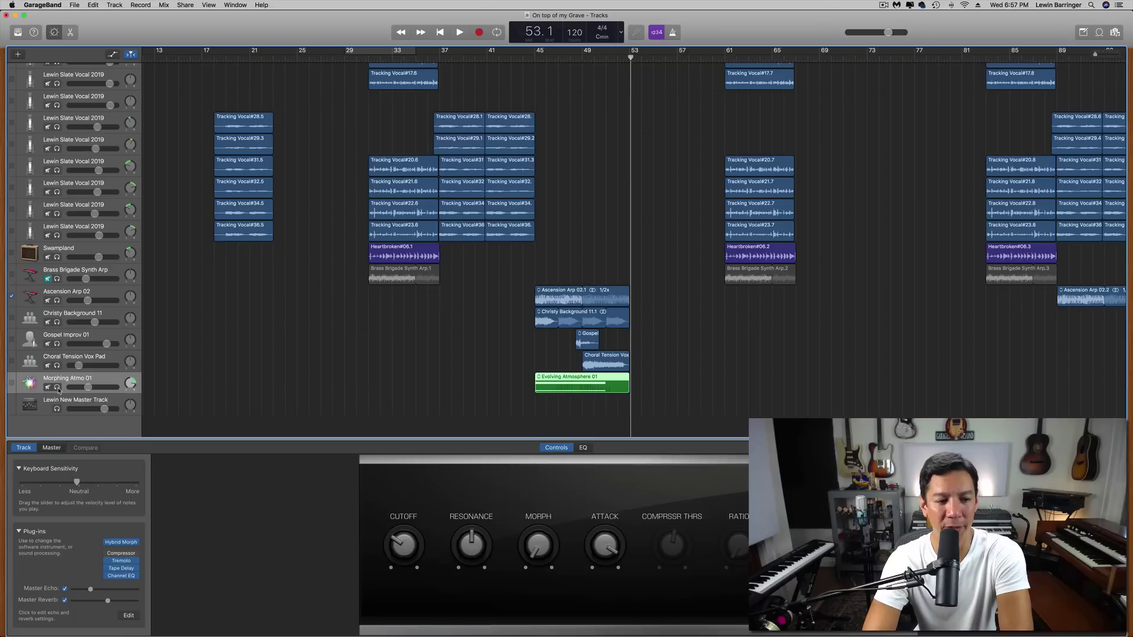
left_click(57, 387)
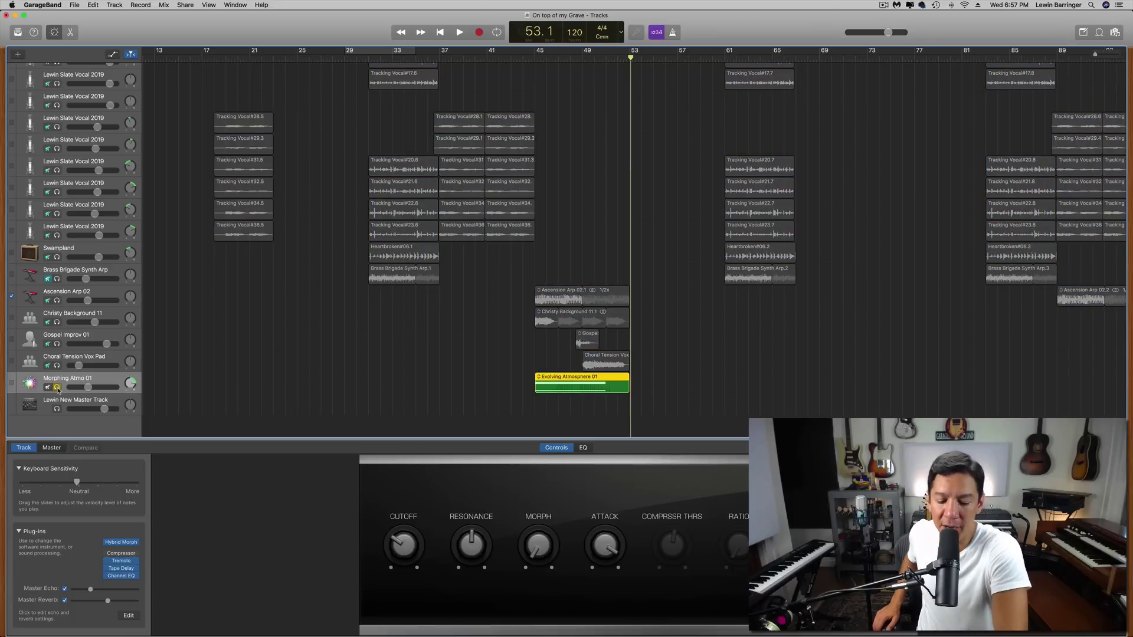
key("a")
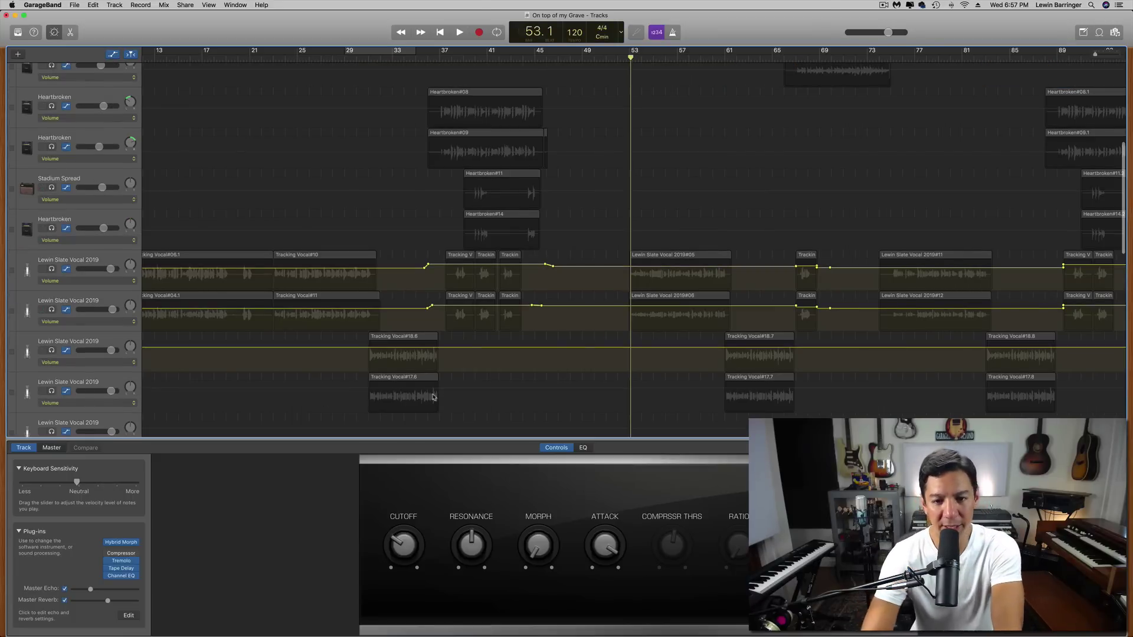
scroll(606, 313, "down", 10)
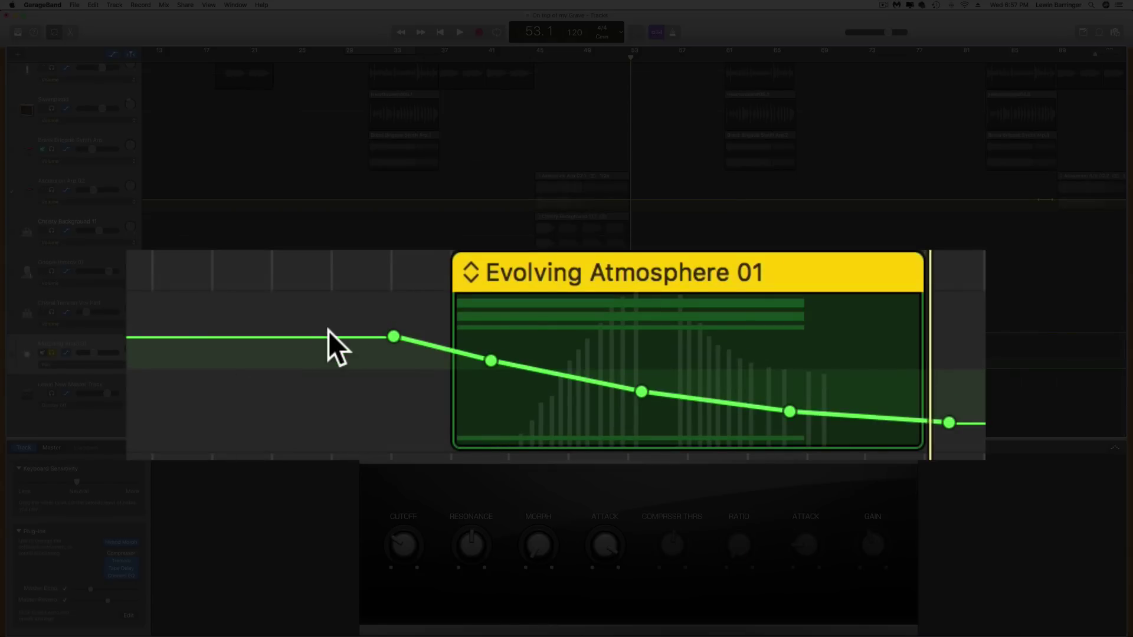
Play the soloed Evolving Atmosphere 01 region from bar 45 to bar 52 to hear its pan automation.
left_click(536, 57)
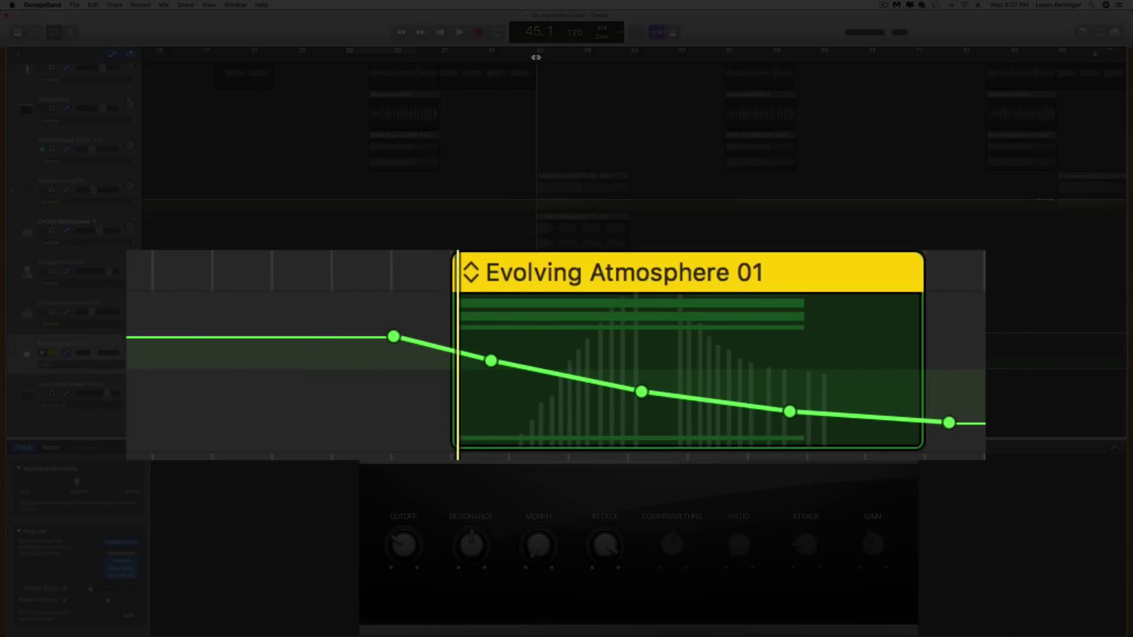
left_click_drag(534, 57, 530, 58)
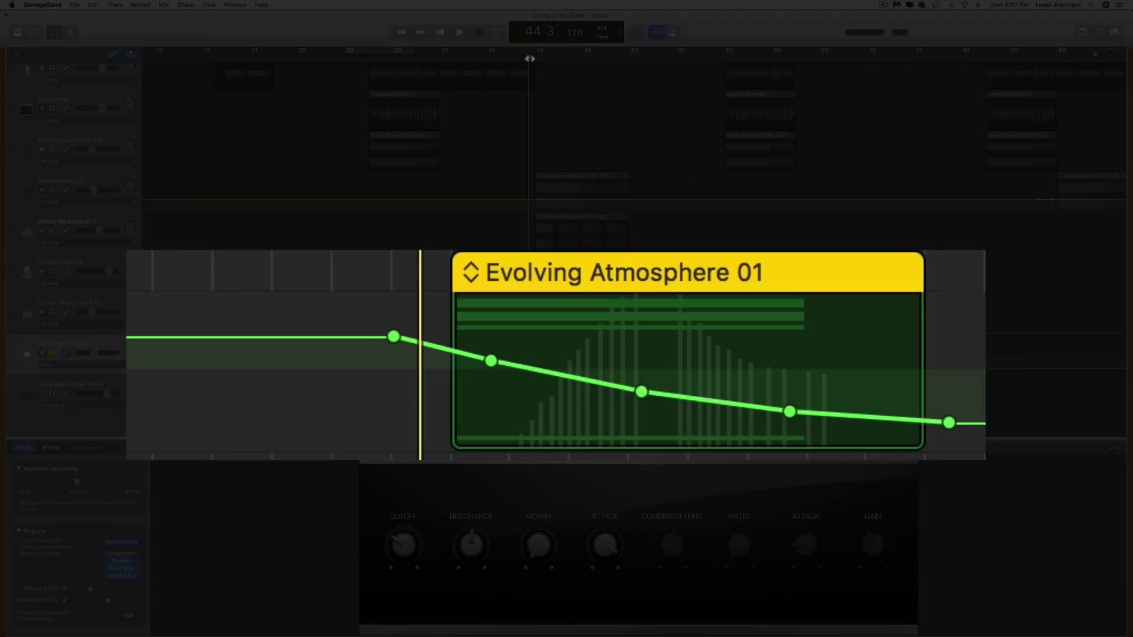
left_click_drag(530, 56, 533, 57)
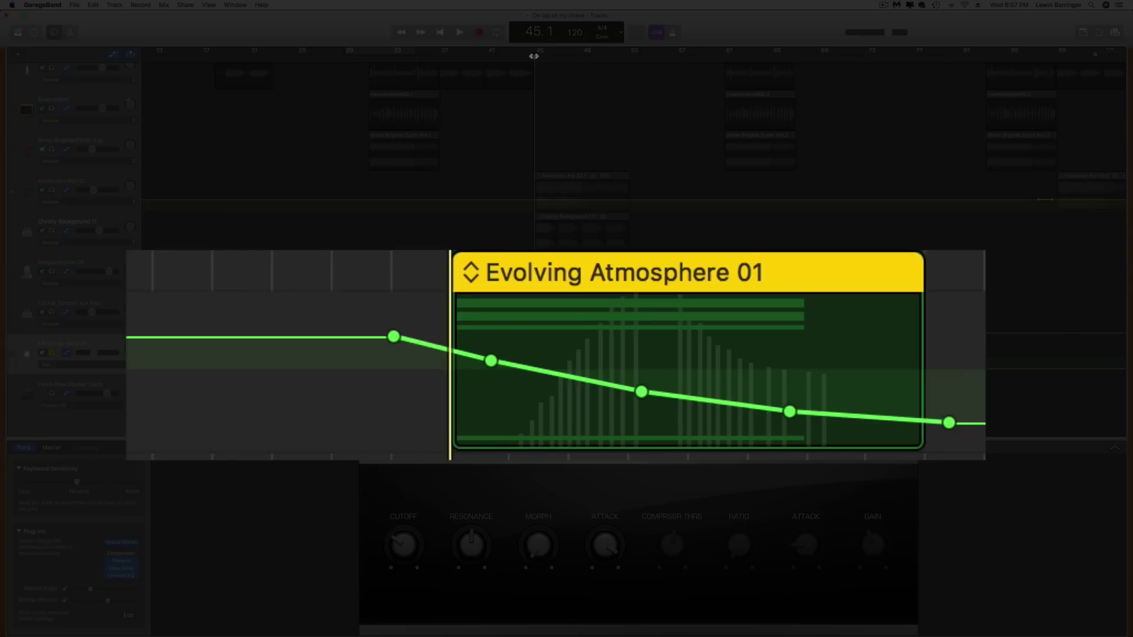
key("space")
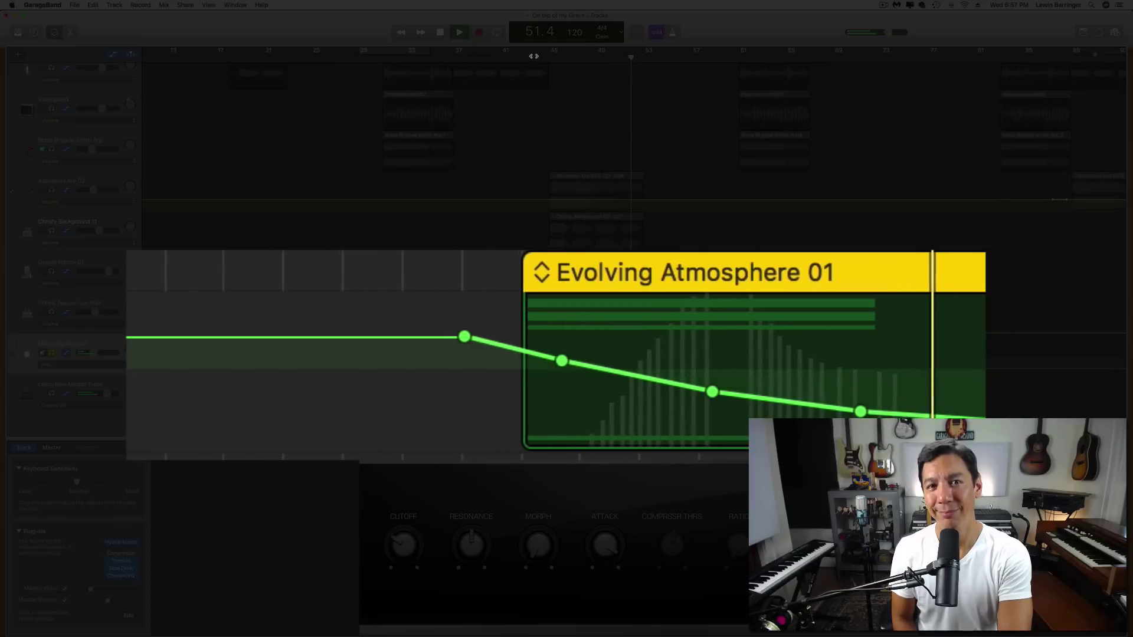
key("space")
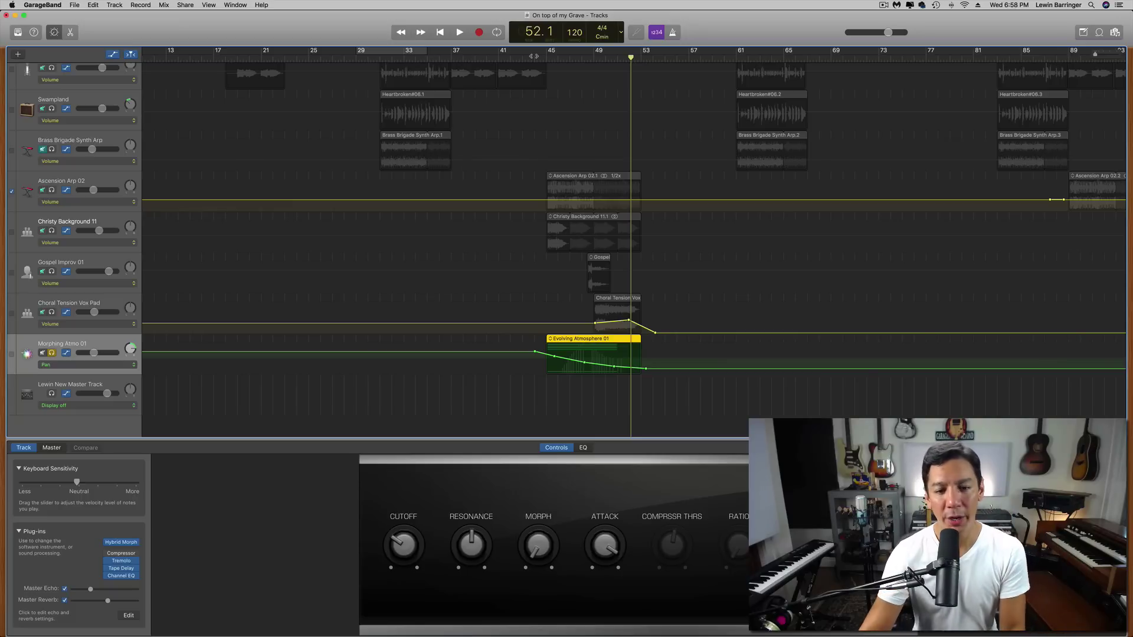
Turn off the Morphing Atmo 01 solo and play the full mix from bar 45 to the end of bar 53.
left_click(52, 353)
left_click(546, 59)
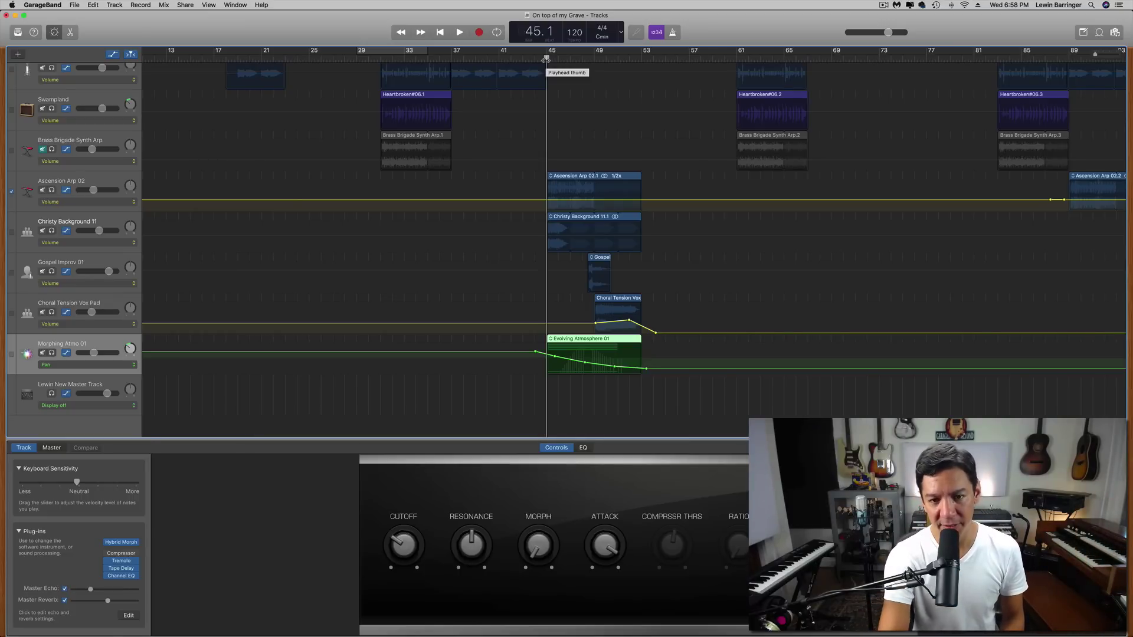
key("space")
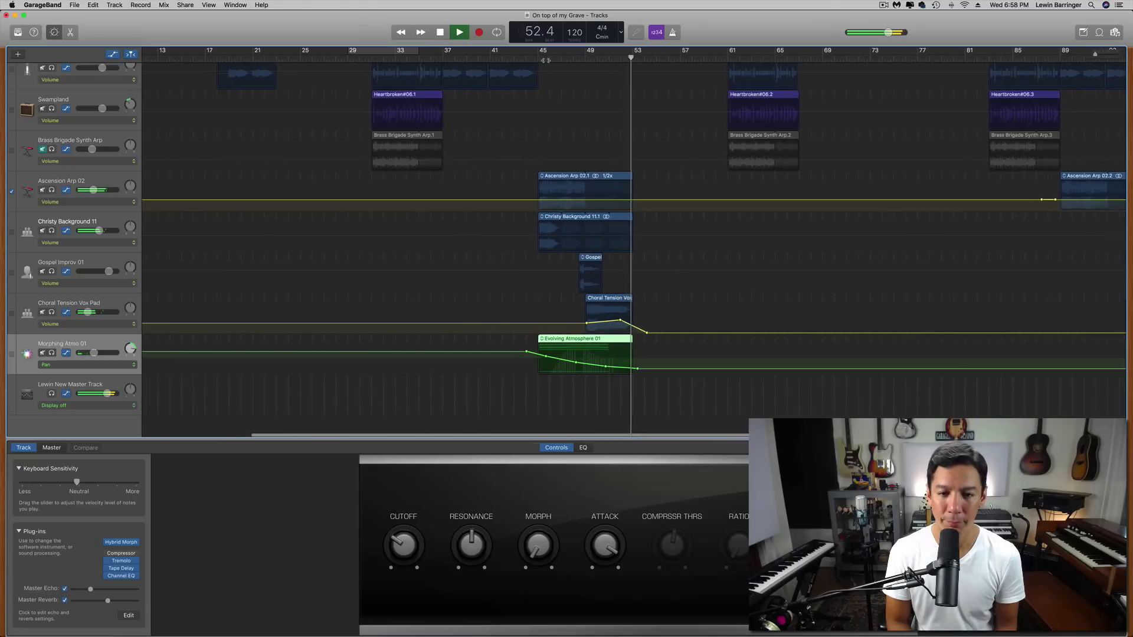
key("space")
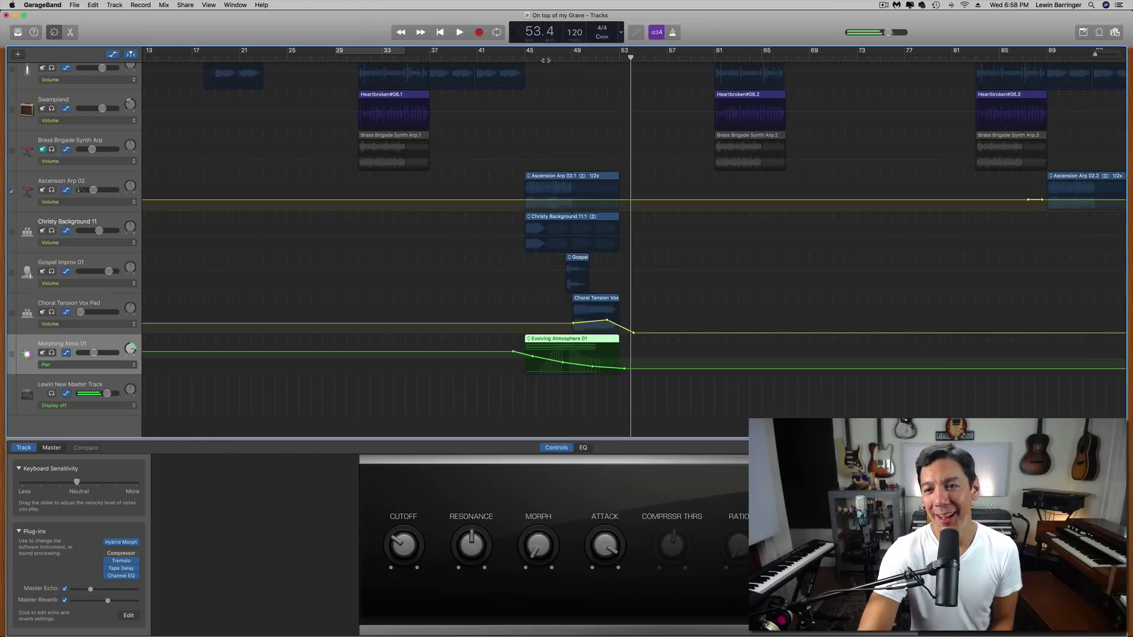
scroll(880, 227, "up", 15)
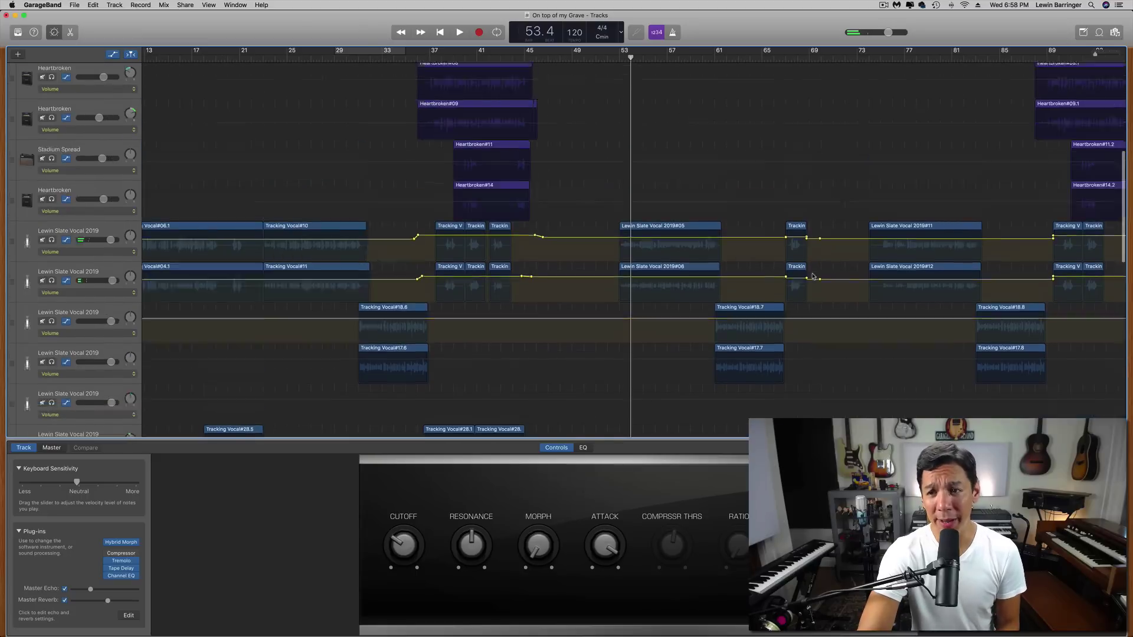
key("super+Left")
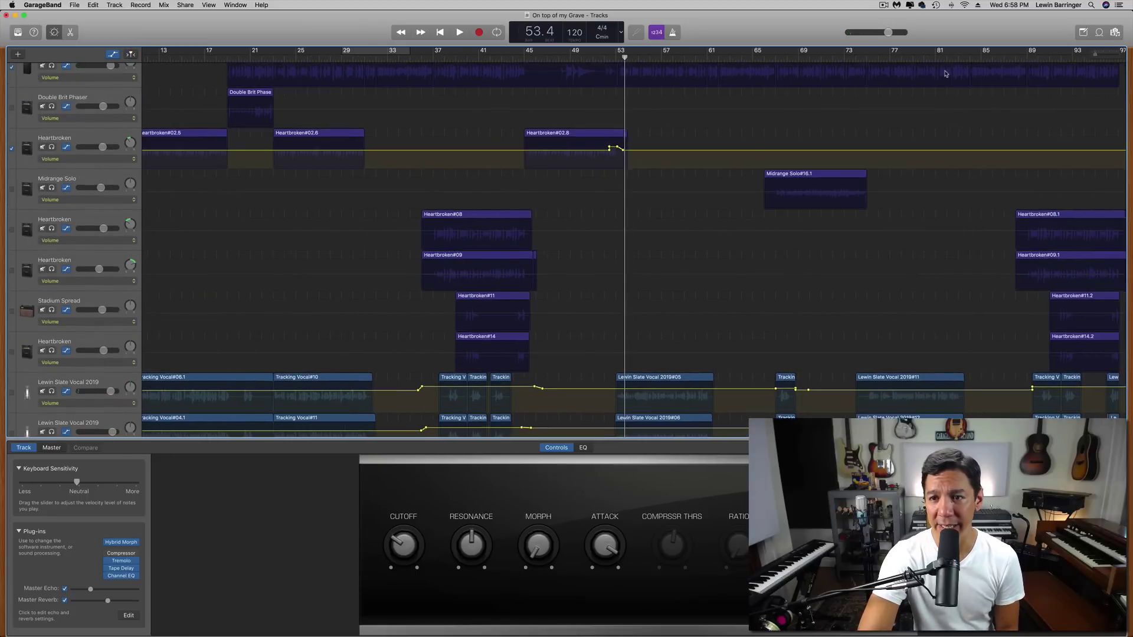
scroll(833, 230, "down", 8)
scroll(834, 230, "down", 10)
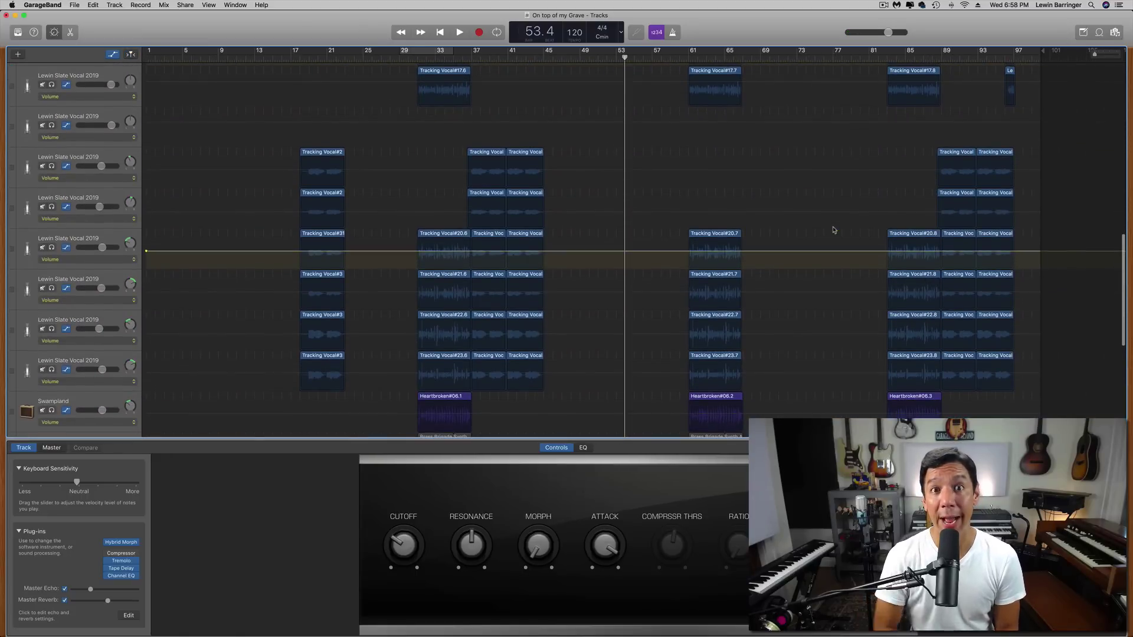